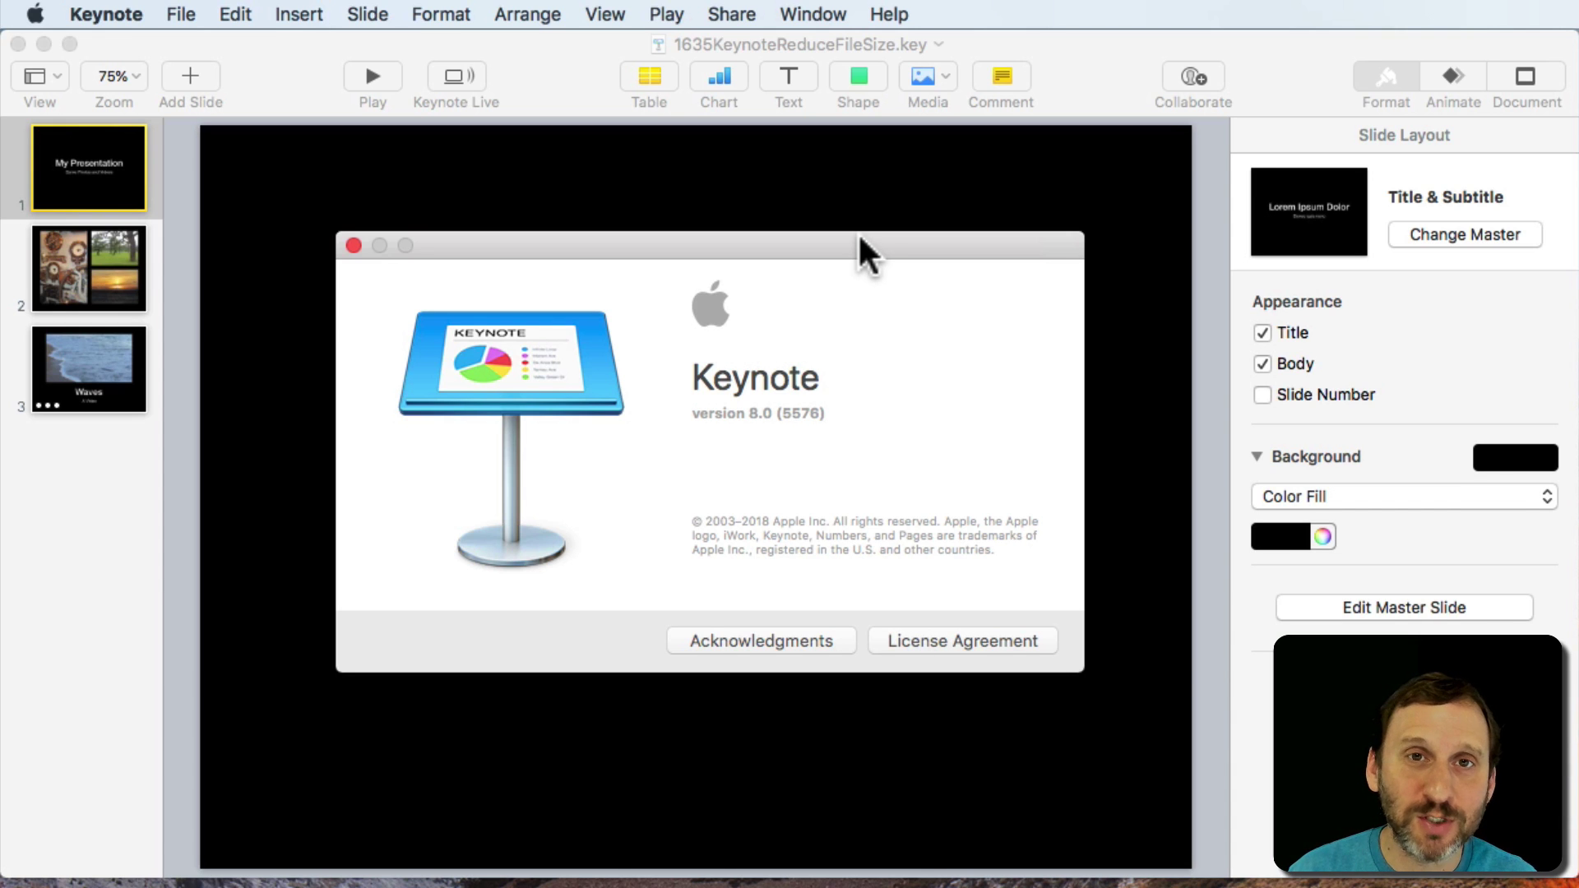
left_click(353, 246)
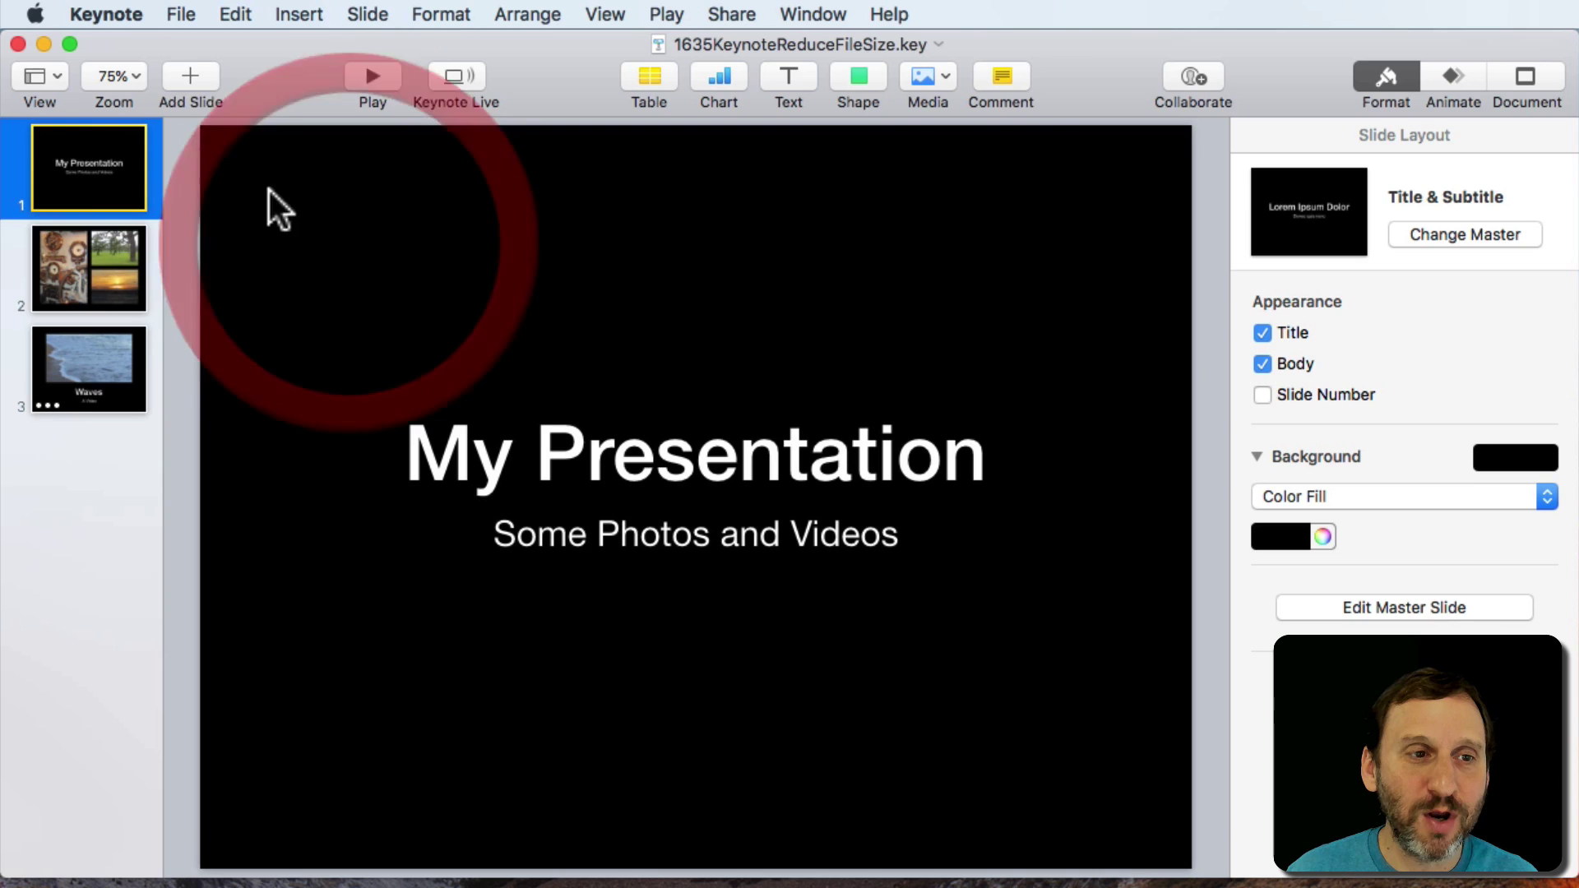
left_click(108, 262)
left_click(109, 365)
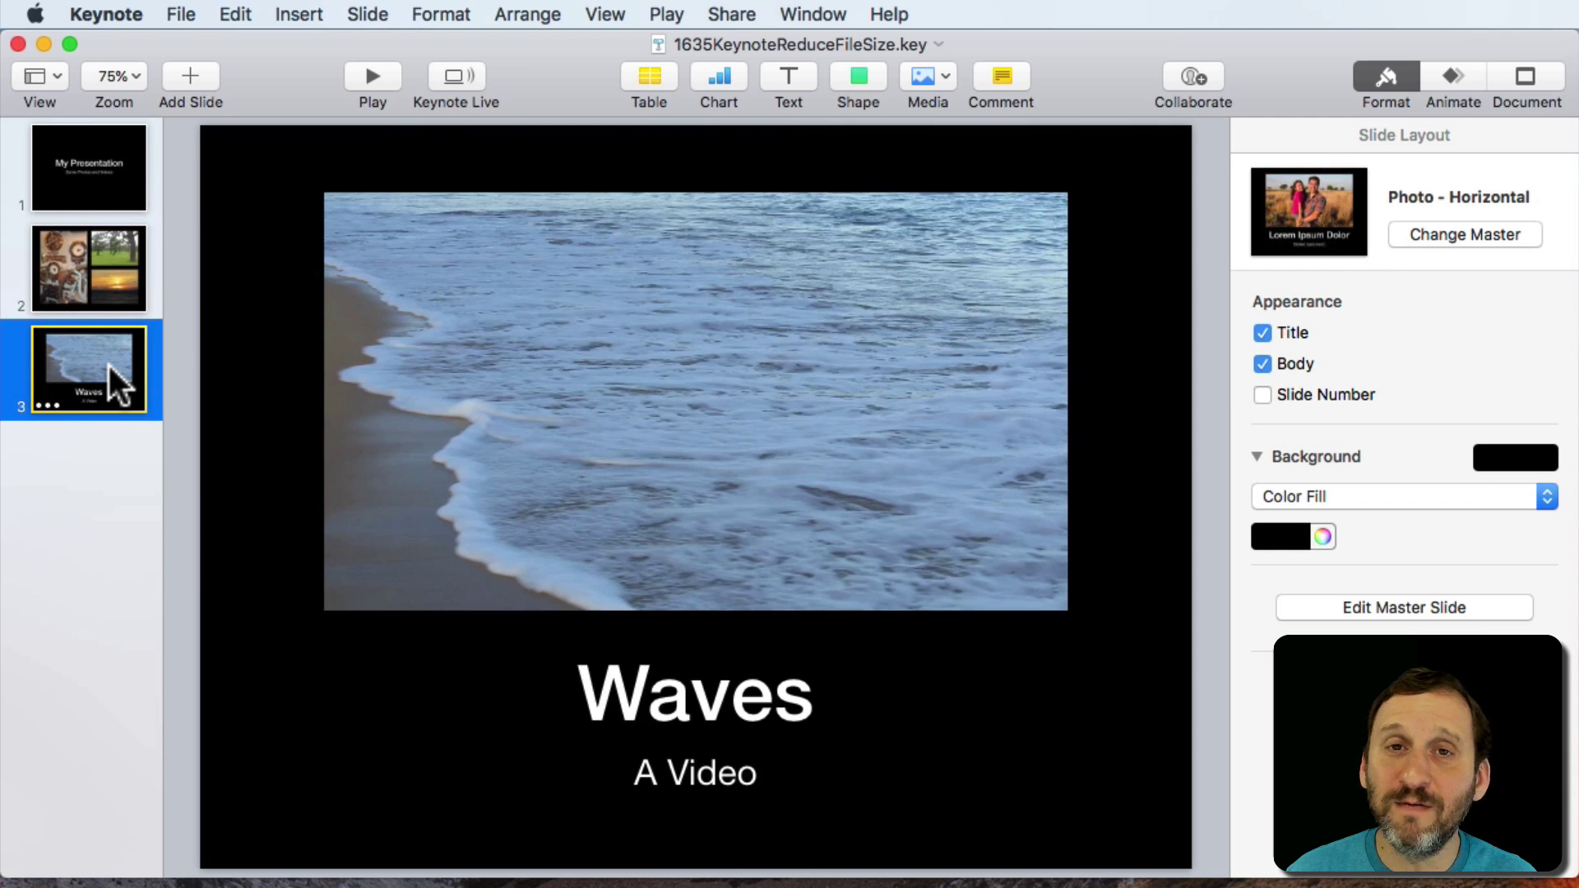
left_click(102, 177)
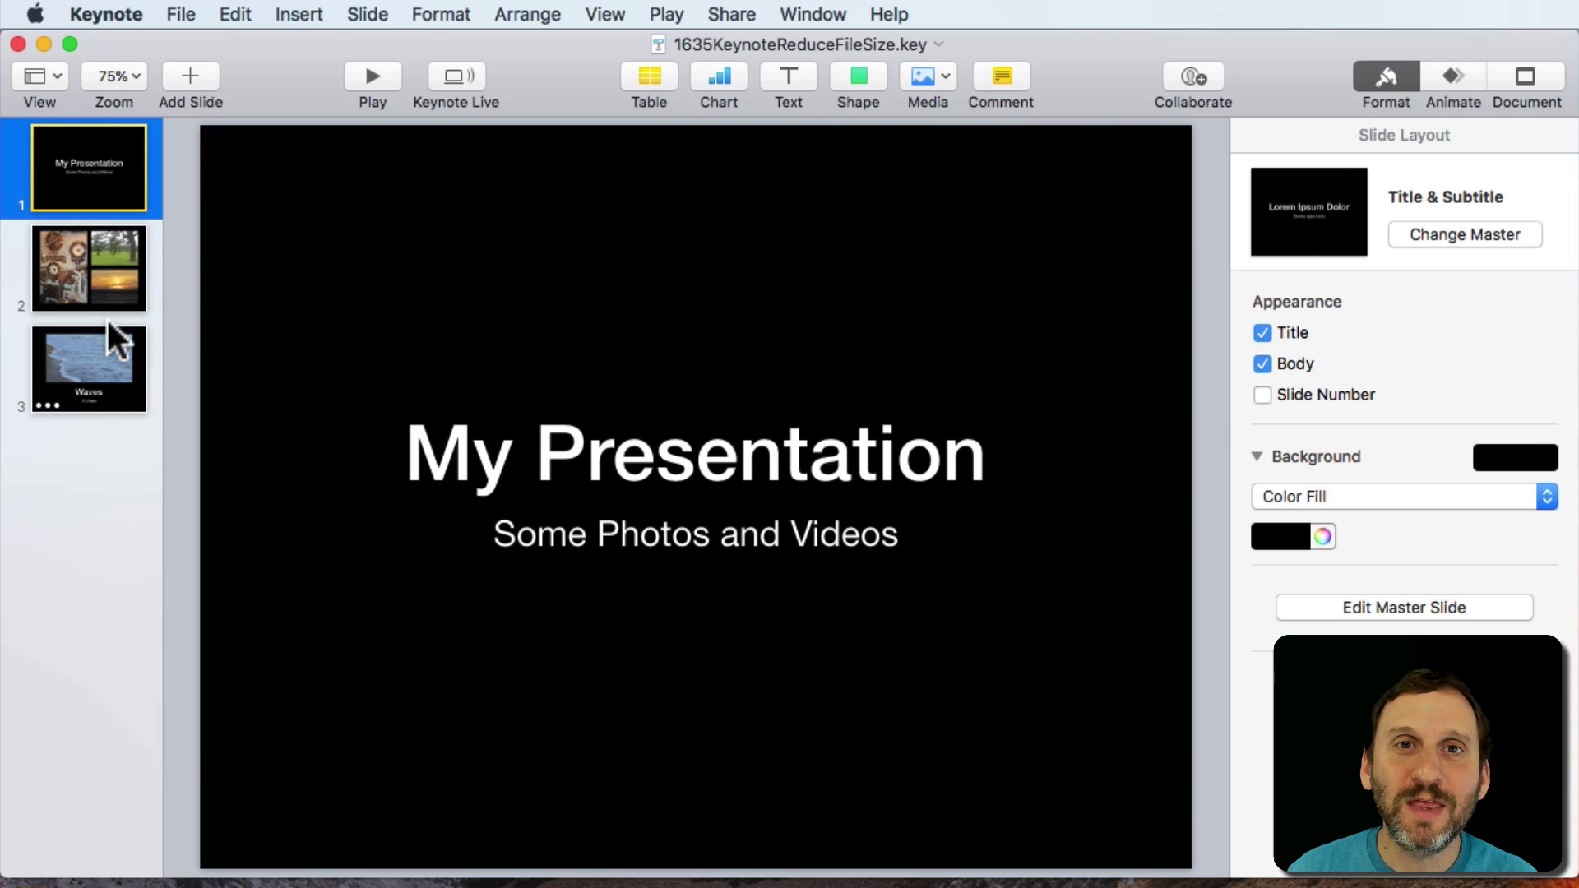
Step: Open Reduce File Size from the File menu, showing 26.5 MB current and 17.1 MB estimated
left_click(182, 16)
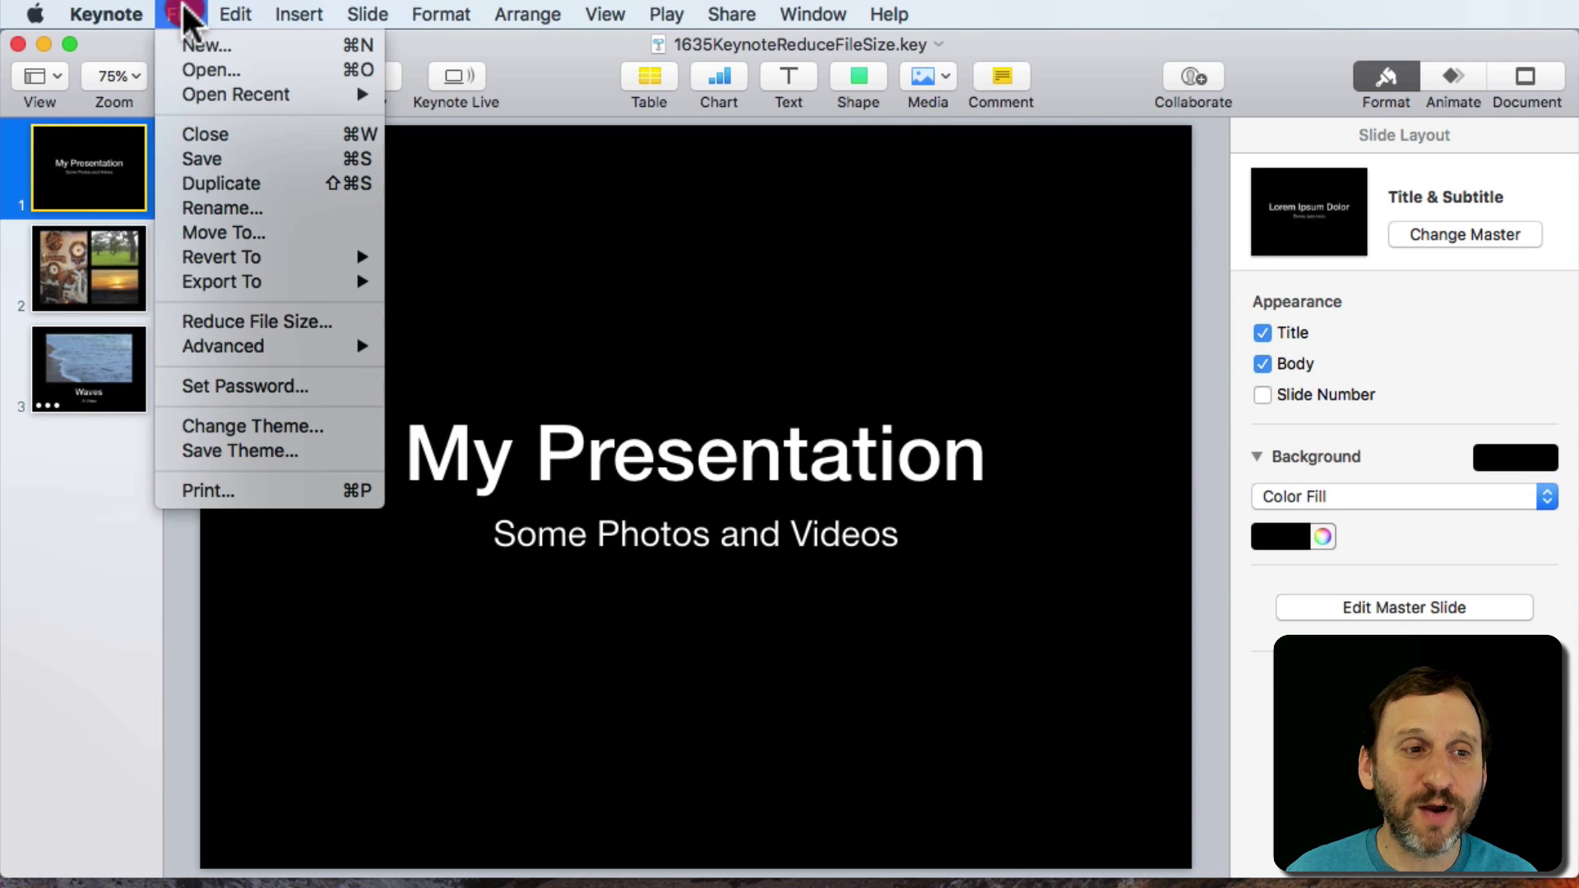
left_click(251, 322)
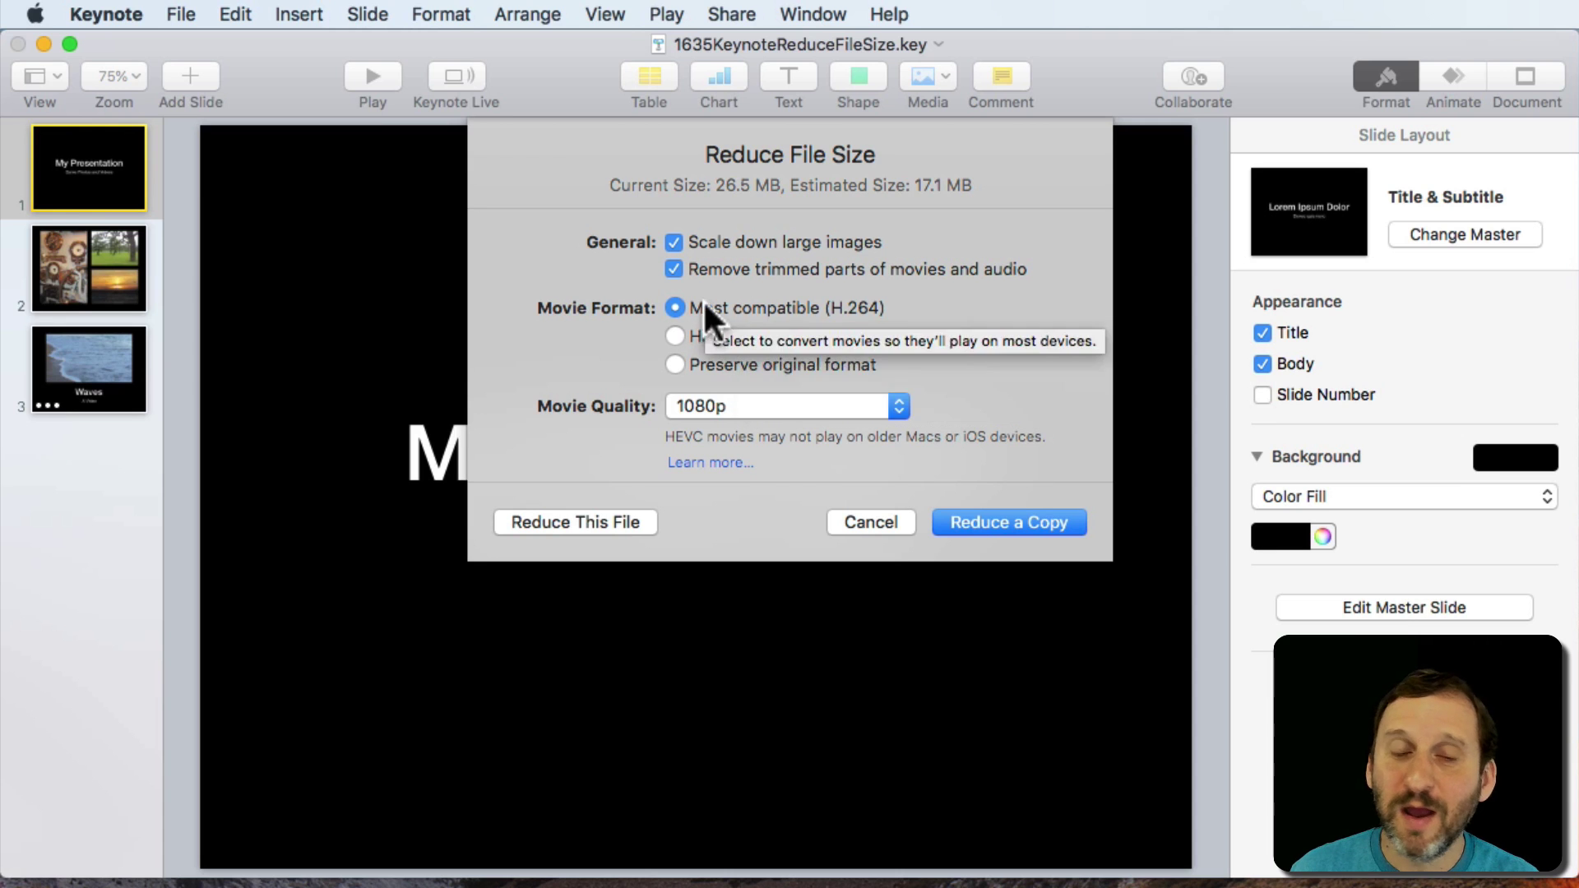
Step: Compare HEVC and original-format movie estimates, then settle back on Most compatible (H.264) at 17.1 MB
left_click(703, 337)
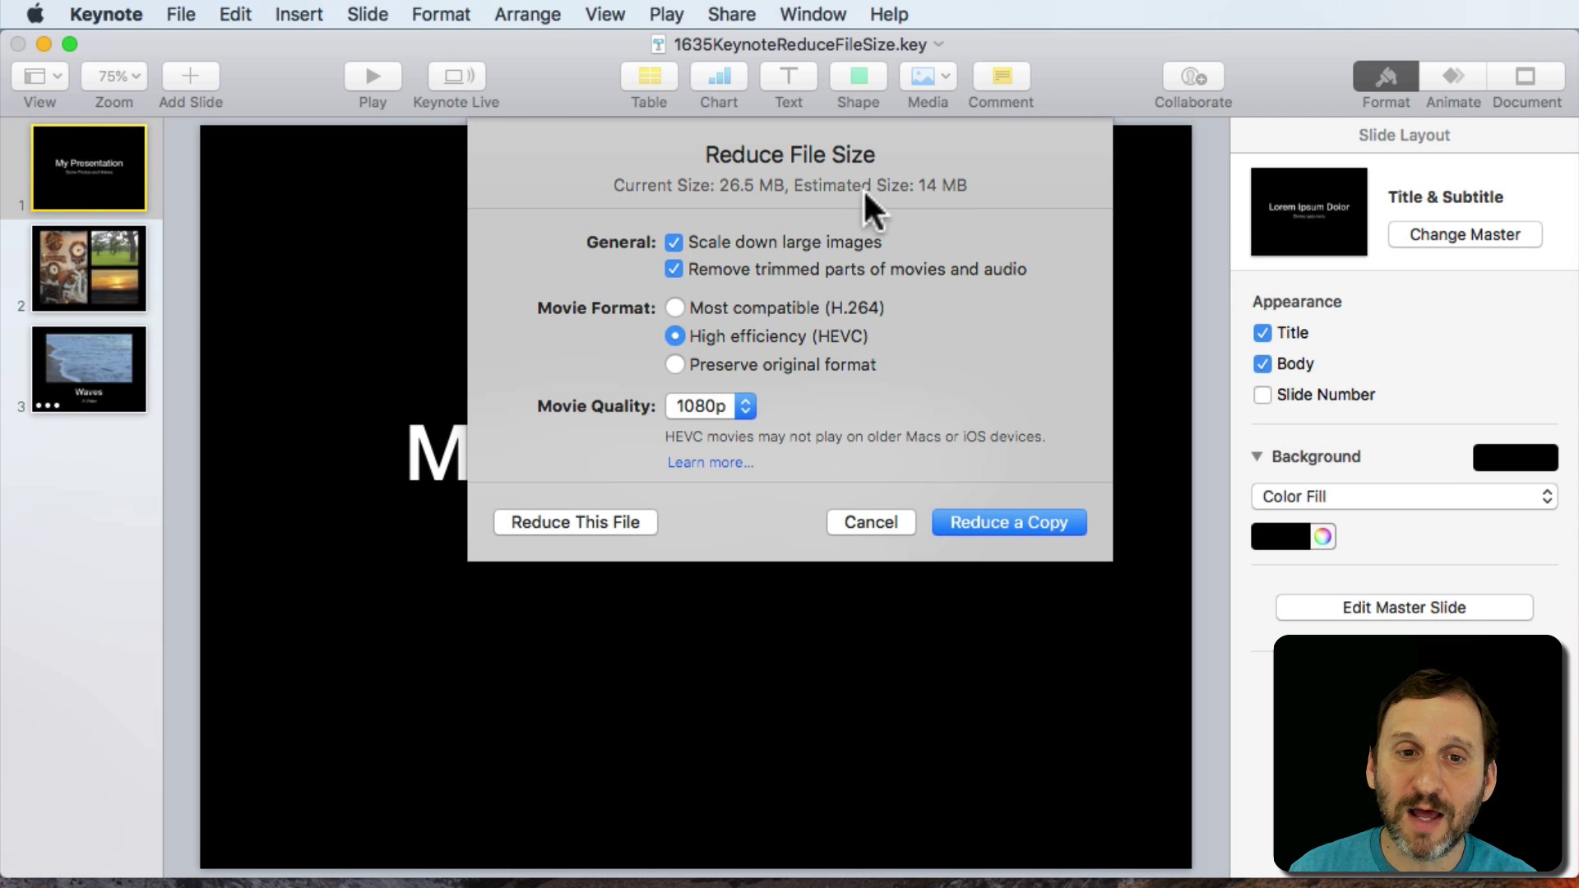
left_click(770, 308)
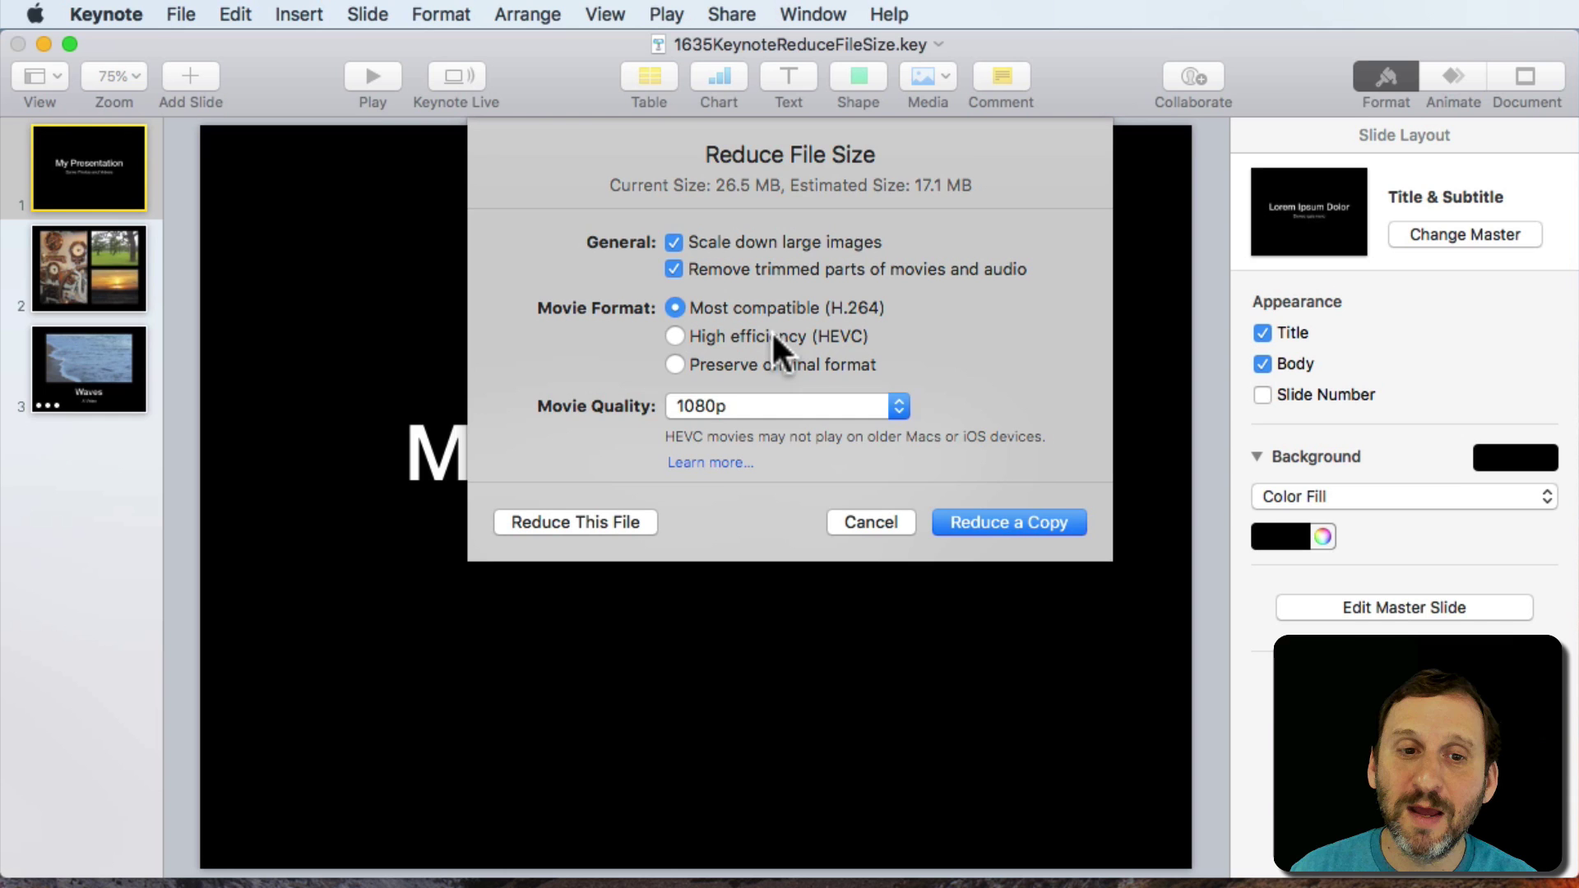
left_click(771, 331)
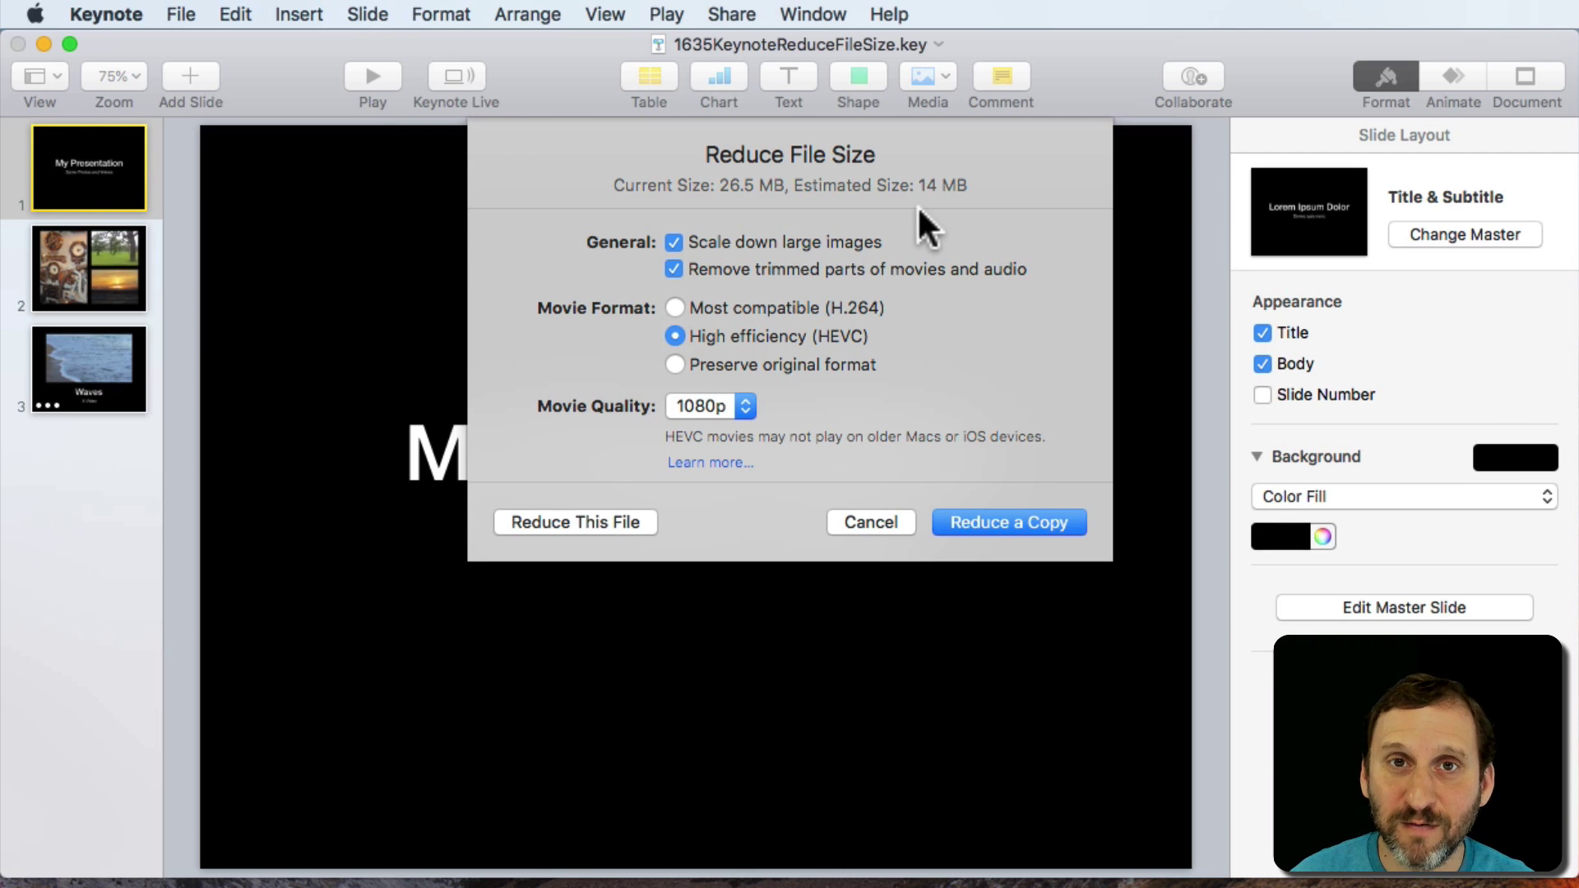
left_click(716, 358)
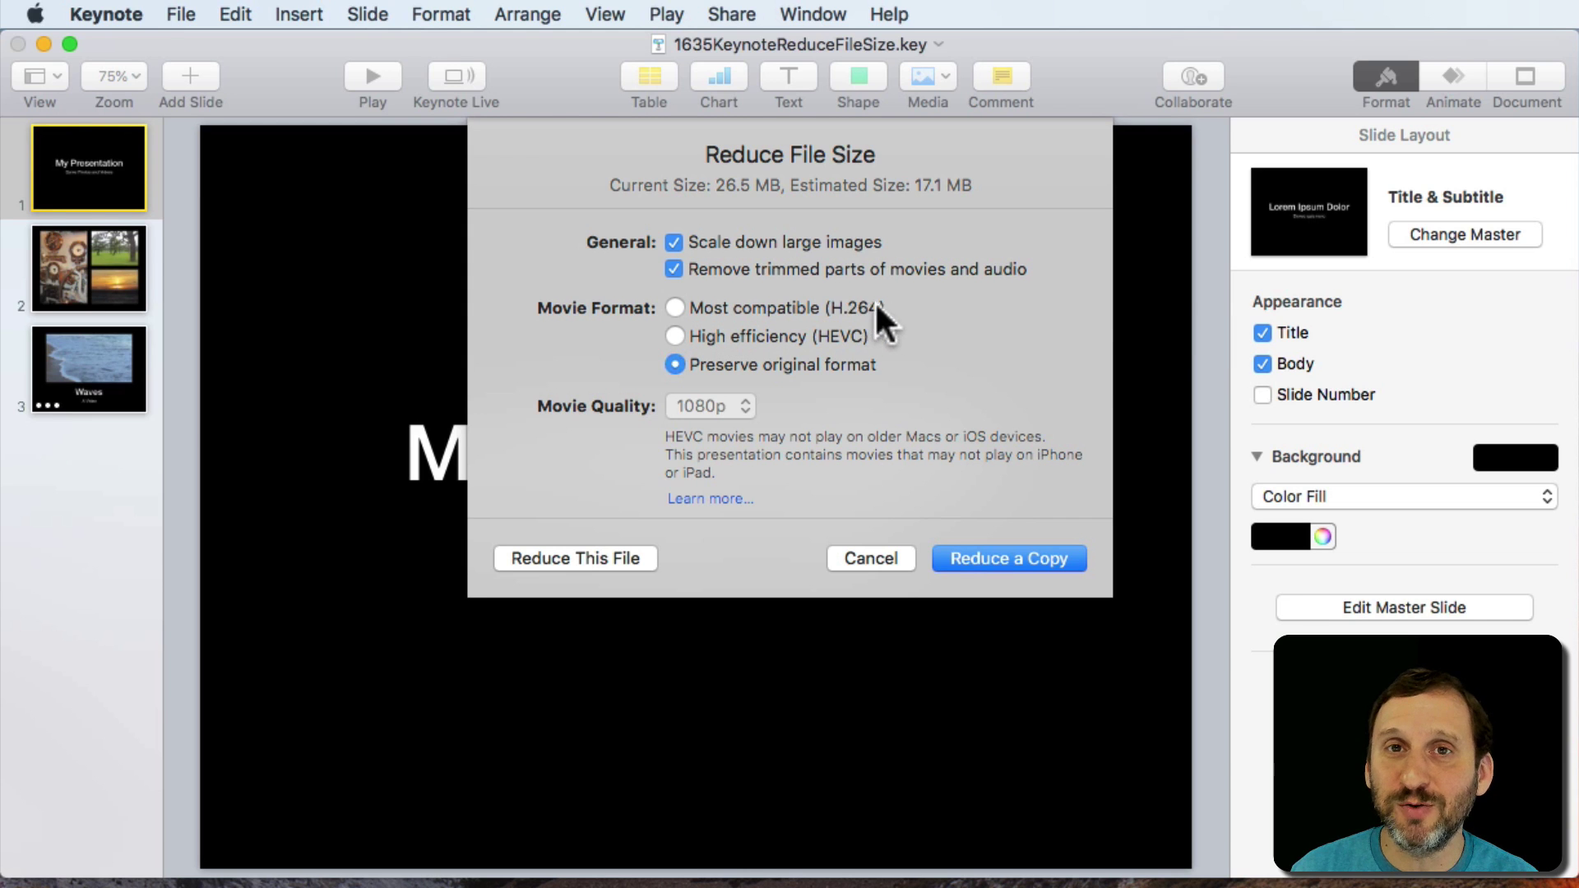
left_click(832, 308)
left_click(821, 361)
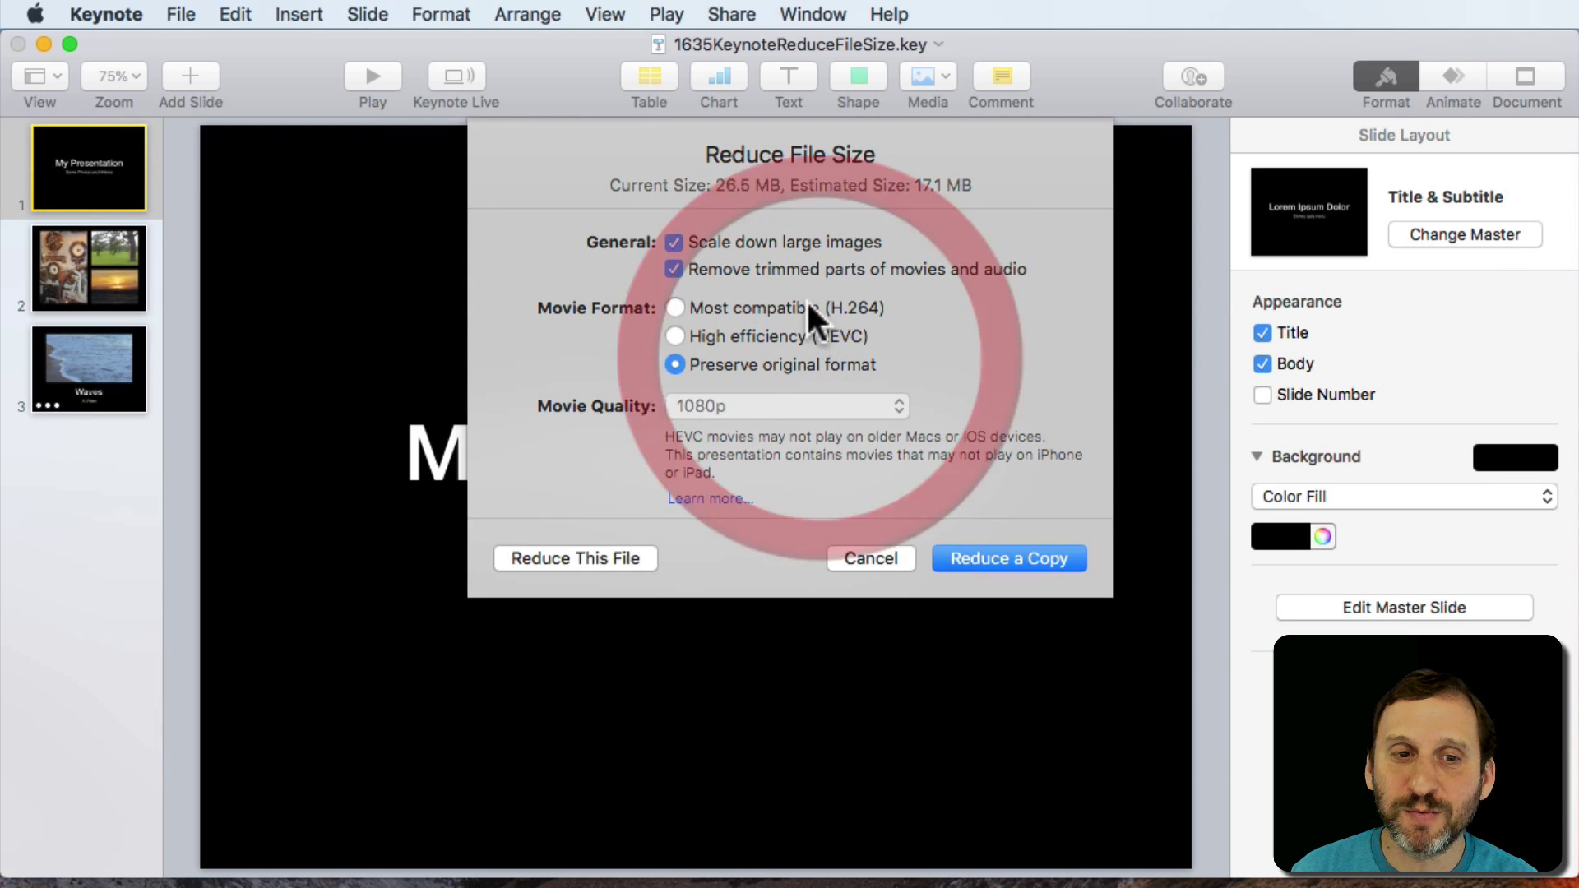
left_click(806, 305)
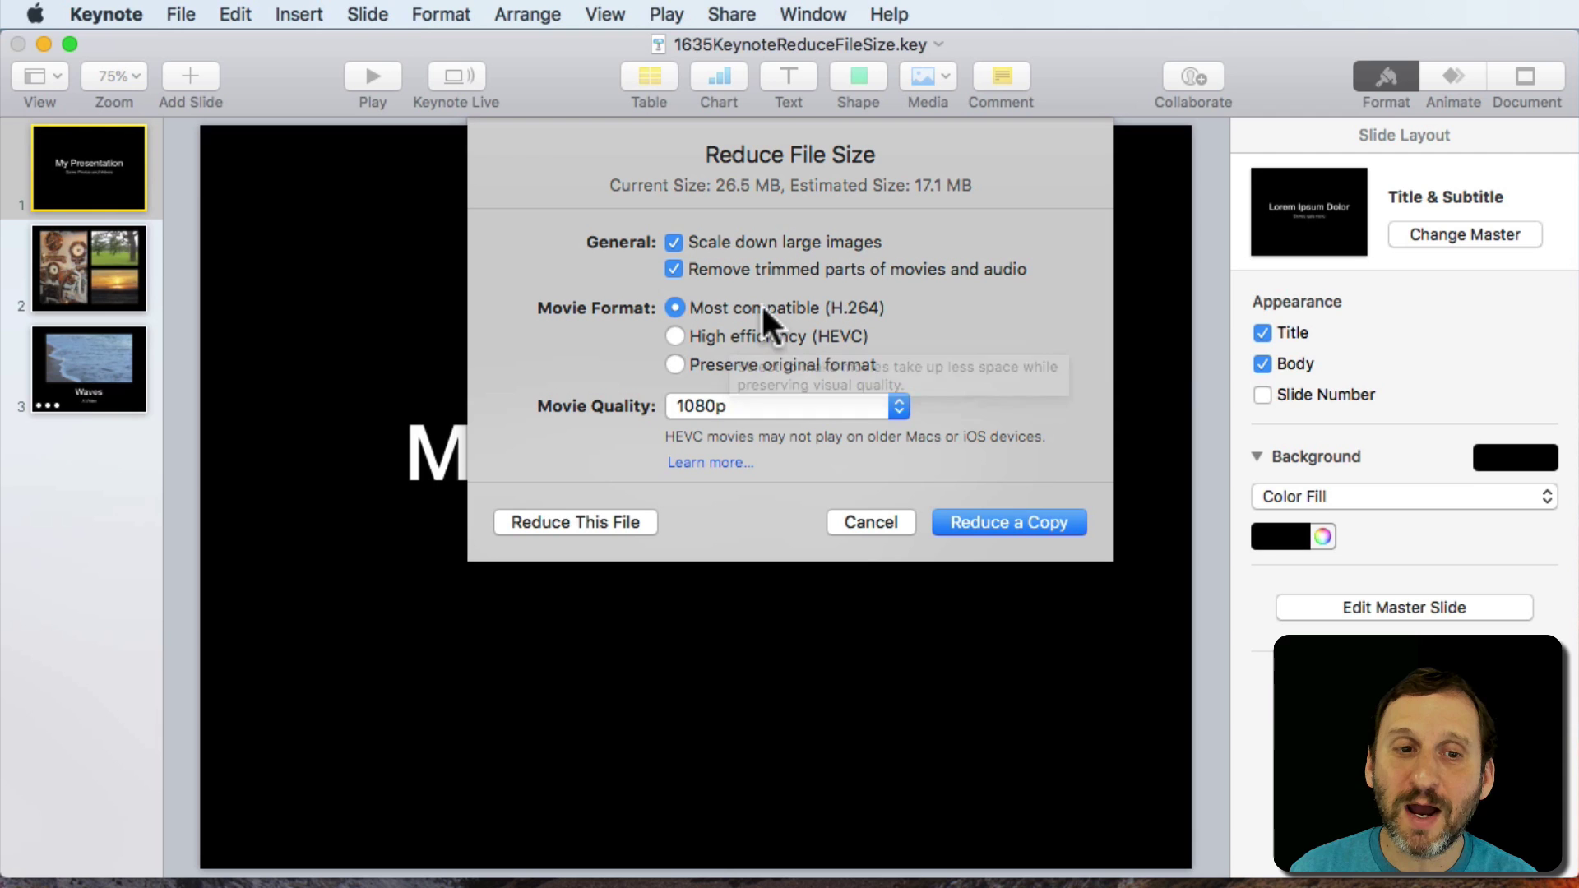
left_click(765, 330)
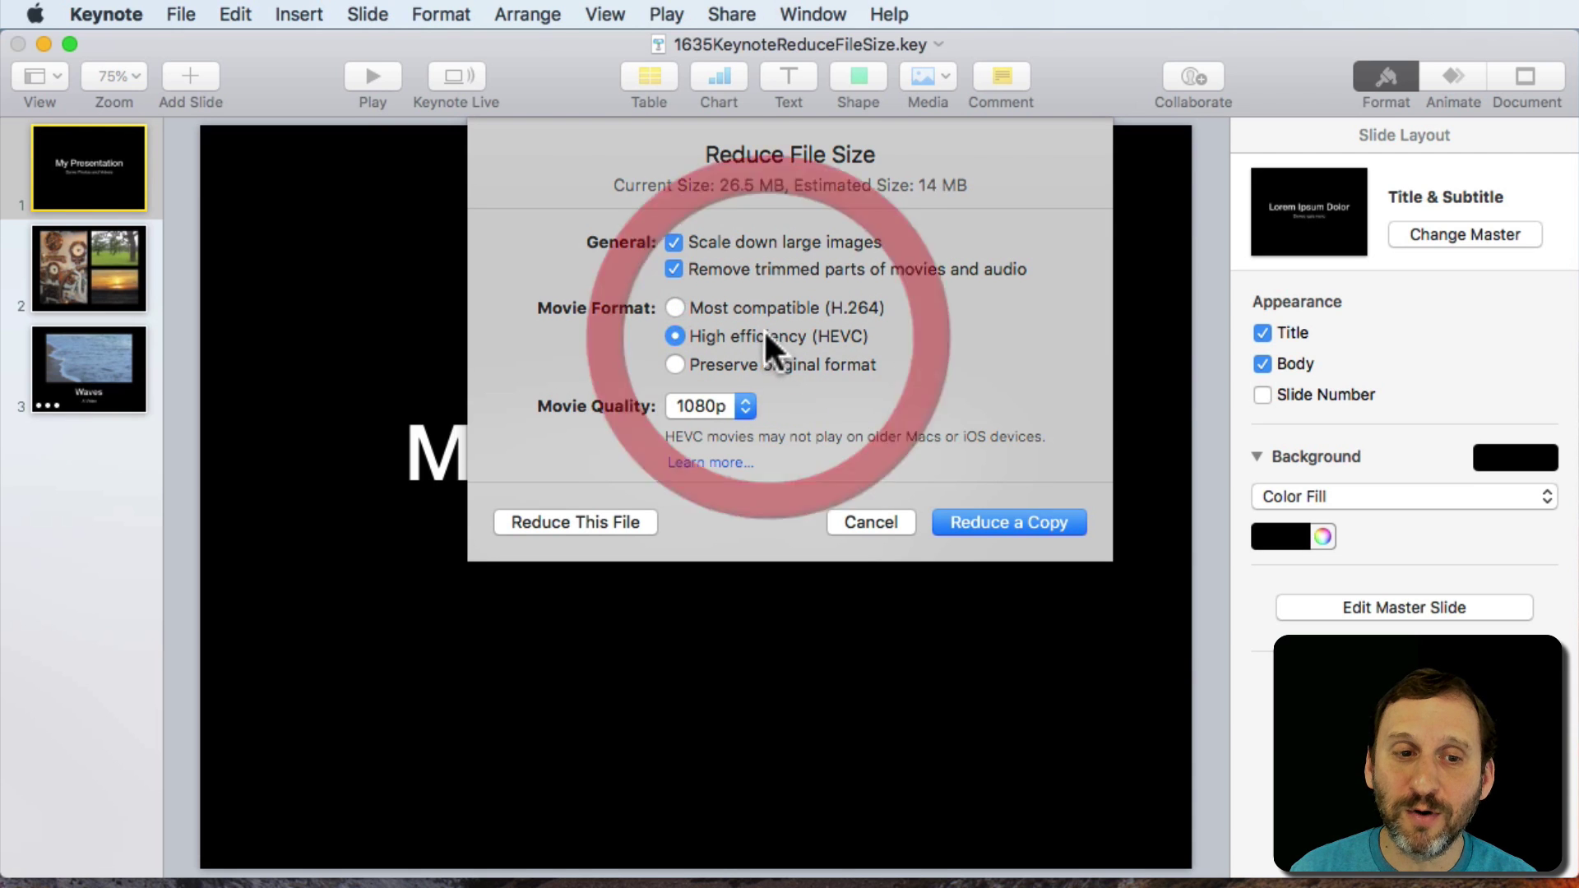
left_click(761, 306)
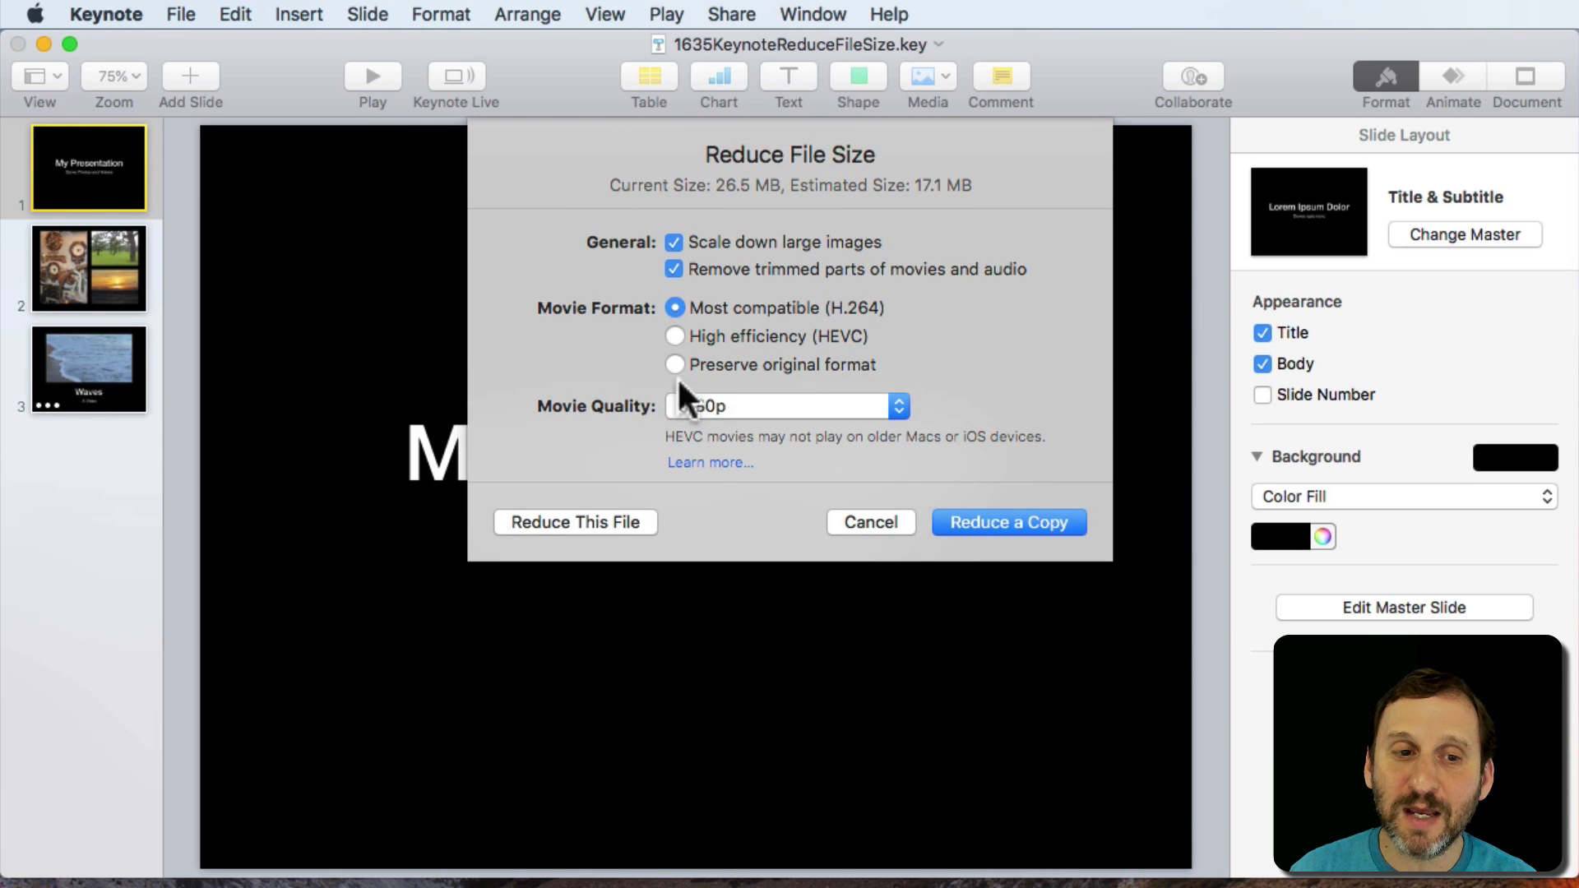
left_click(739, 405)
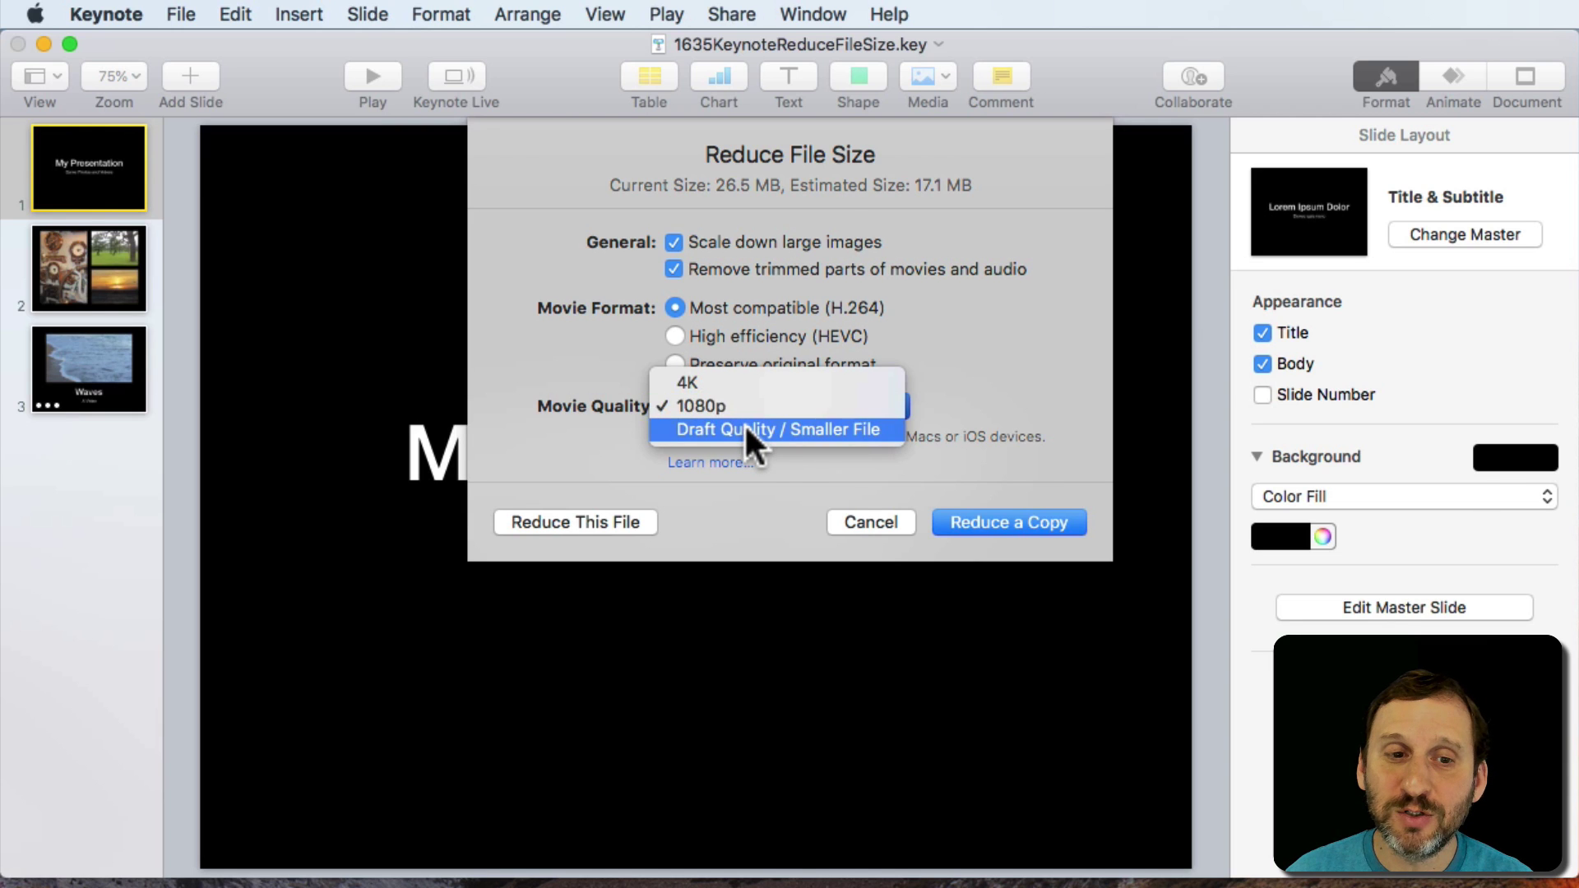
Step: Try Draft Quality and HEVC, then restore movie quality to 1080p and format to H.264
left_click(744, 423)
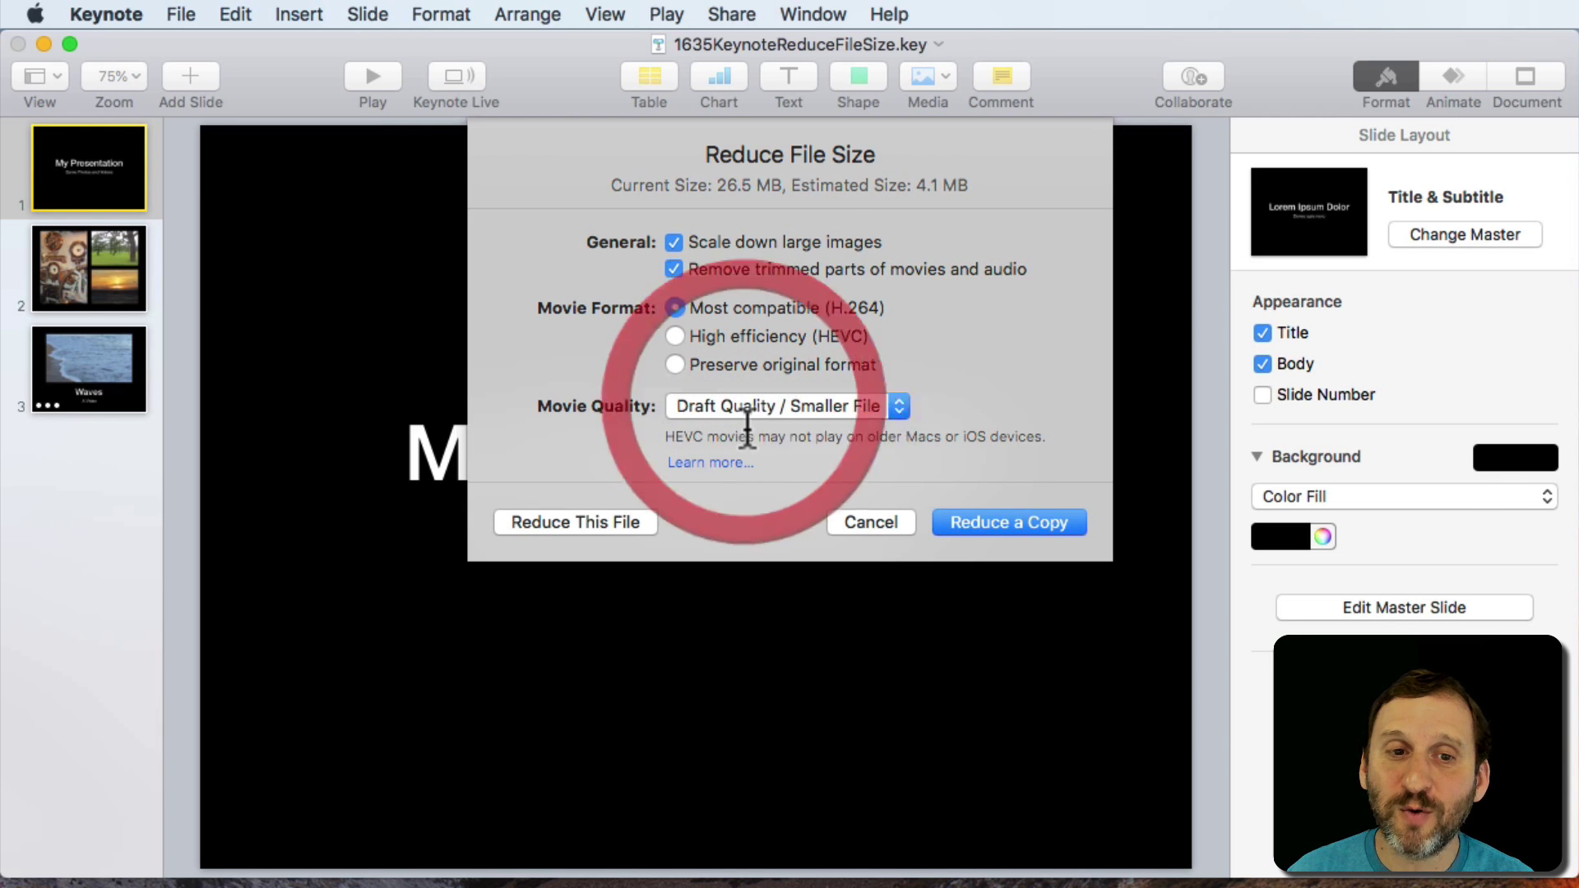
left_click(816, 398)
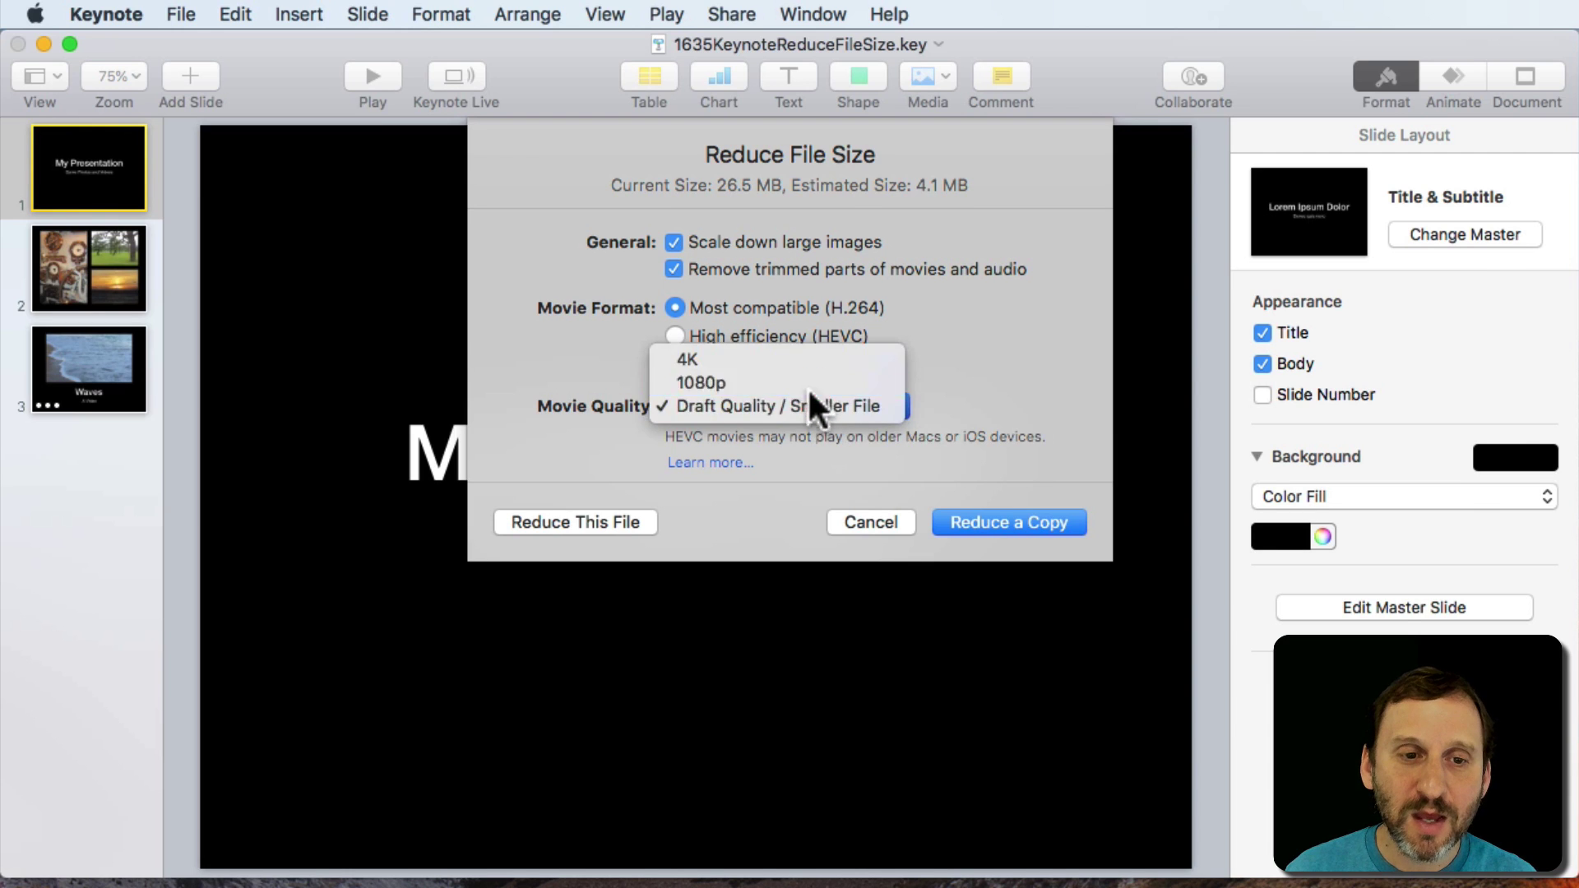
left_click(807, 384)
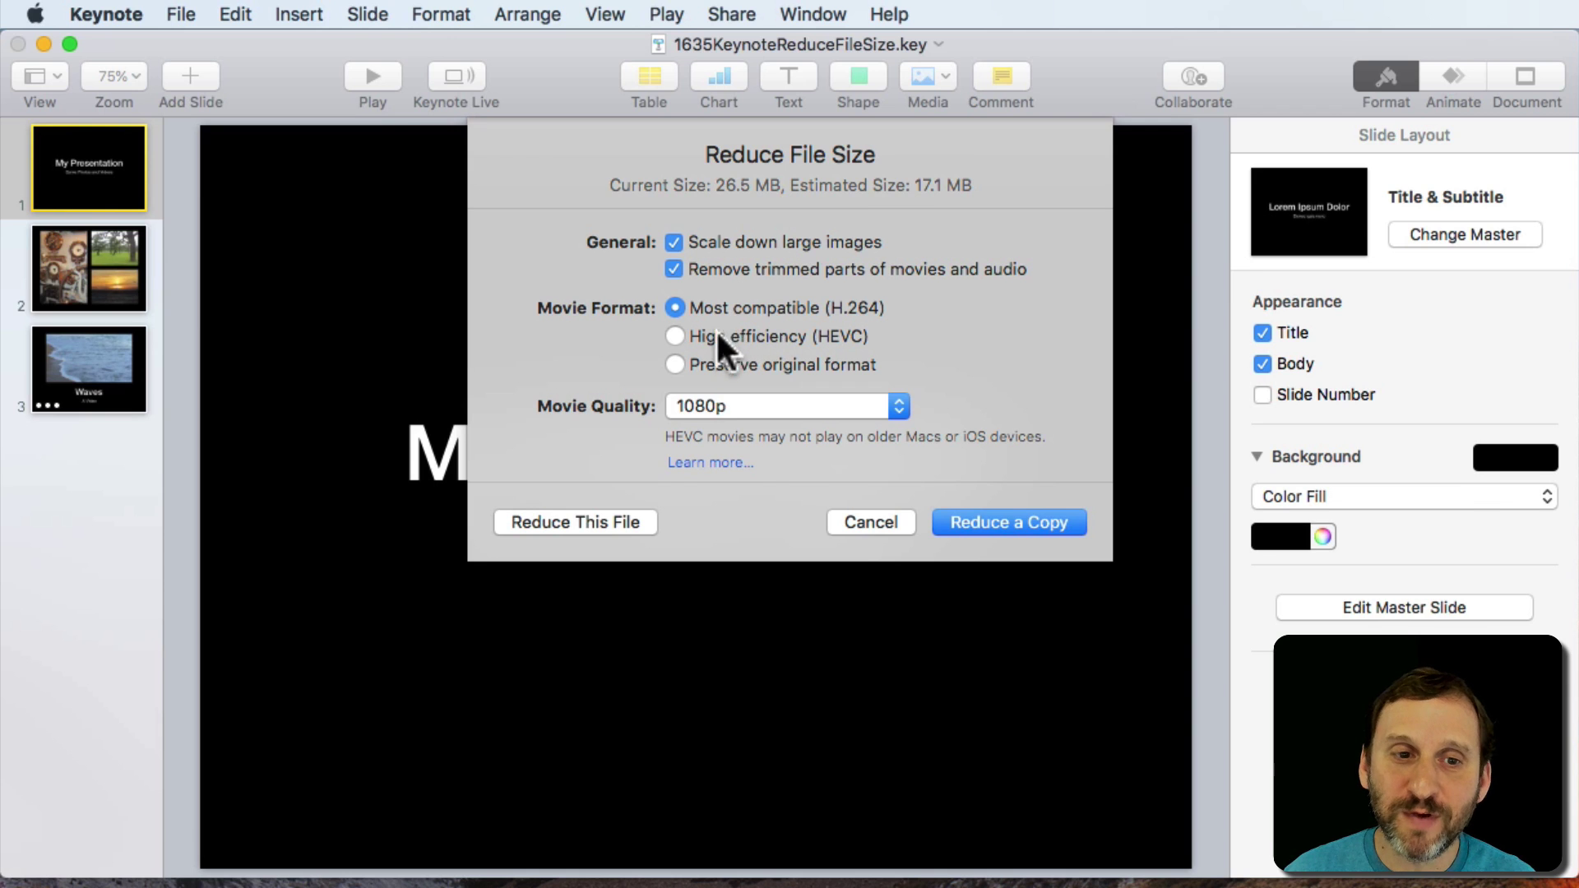
left_click(675, 336)
left_click(724, 406)
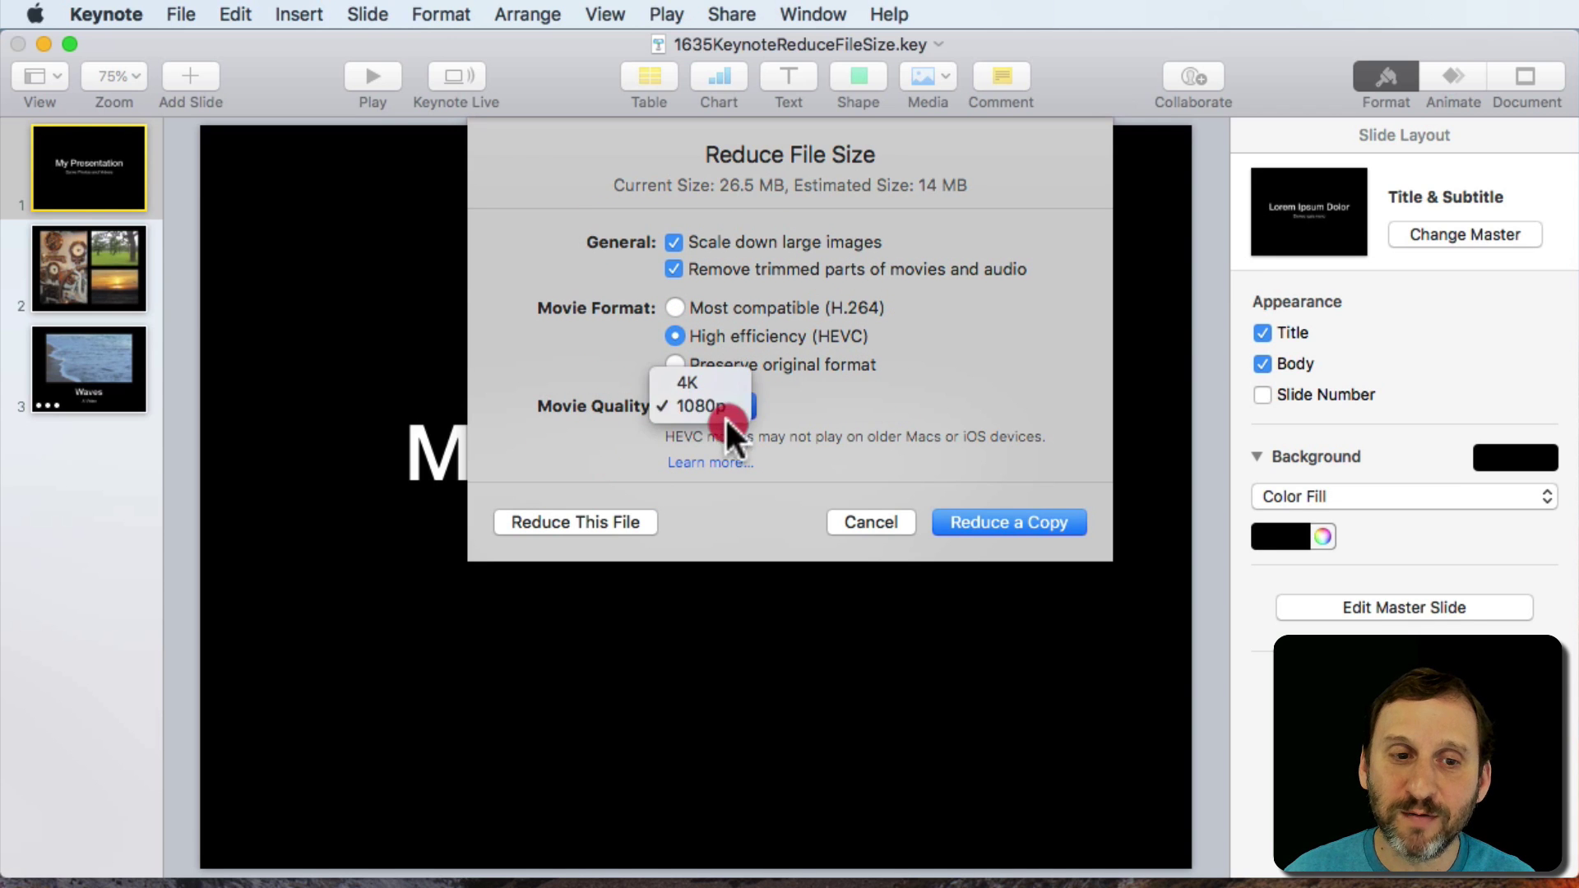
left_click(780, 301)
left_click(674, 307)
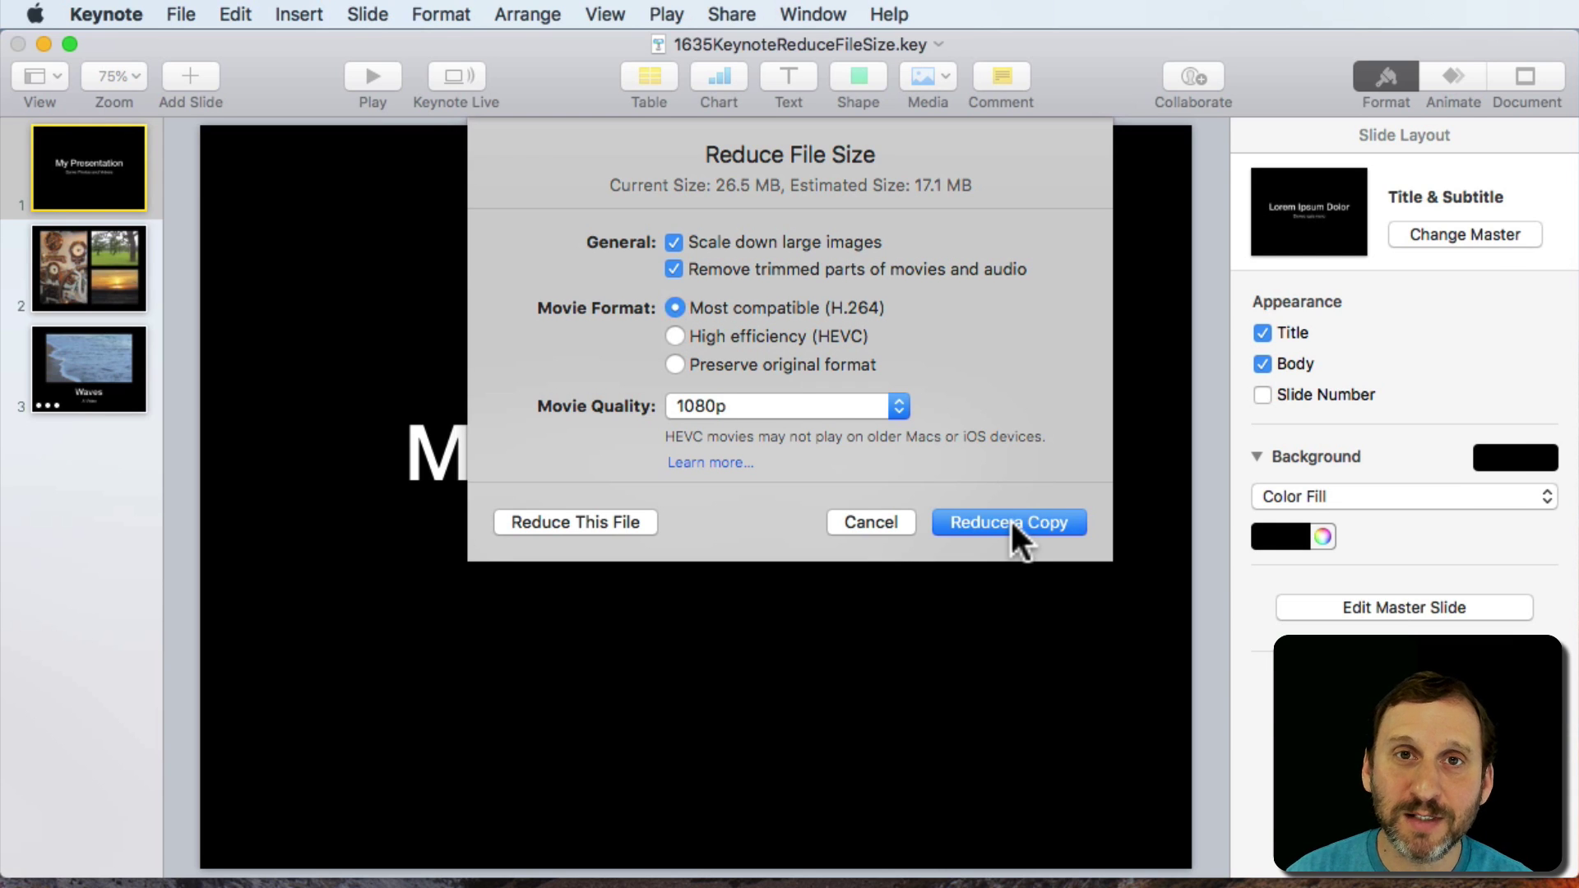
Step: Retry Draft Quality / Smaller File movie quality, then set it back to 1080p
left_click(805, 408)
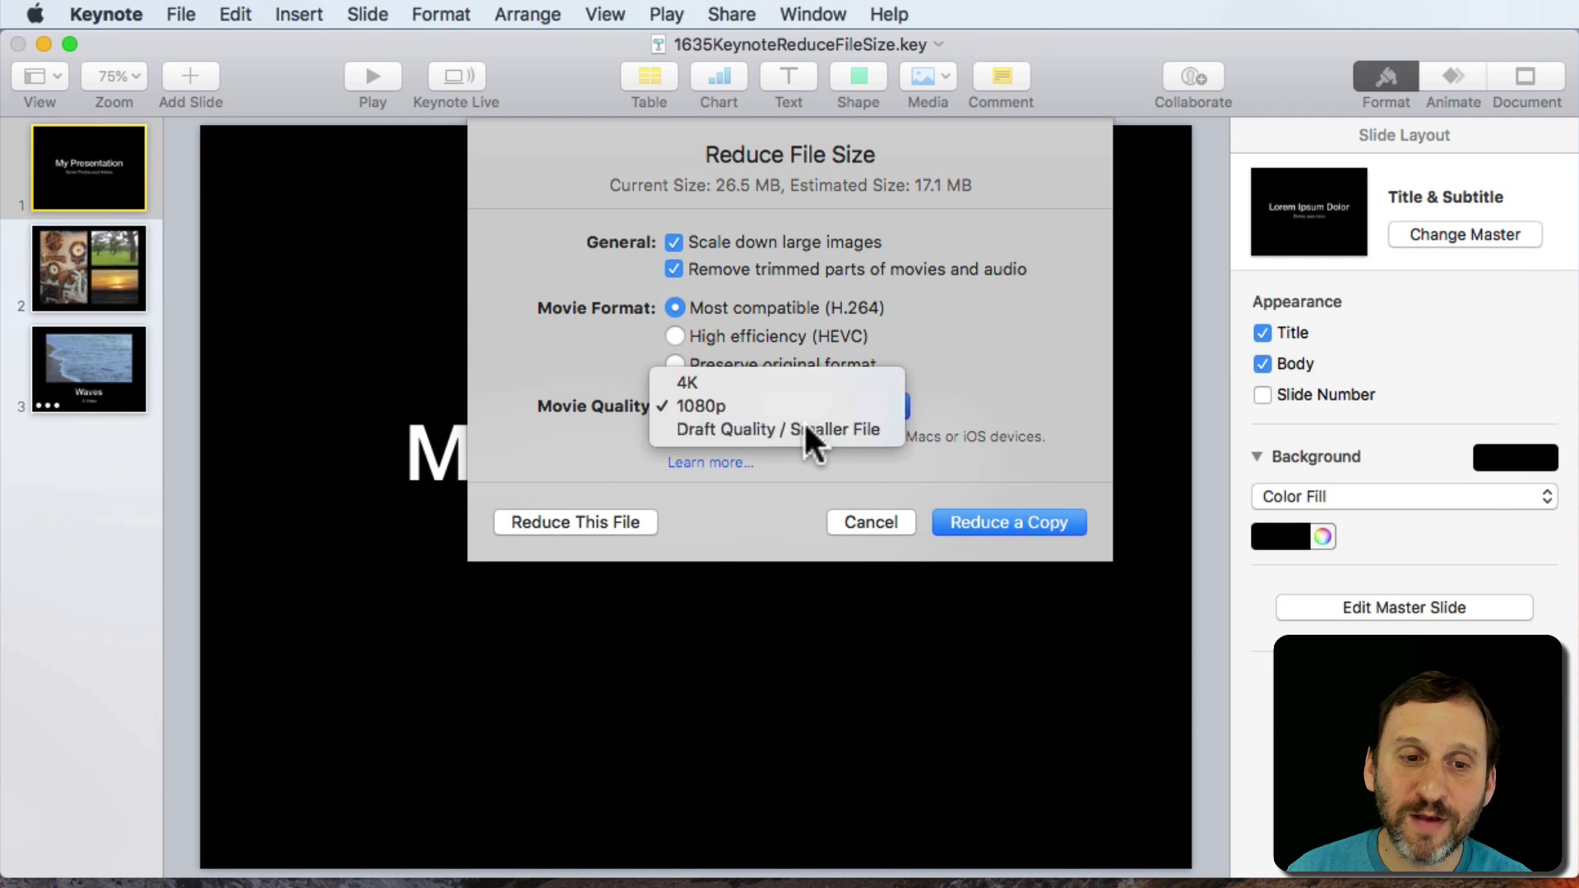
left_click(804, 426)
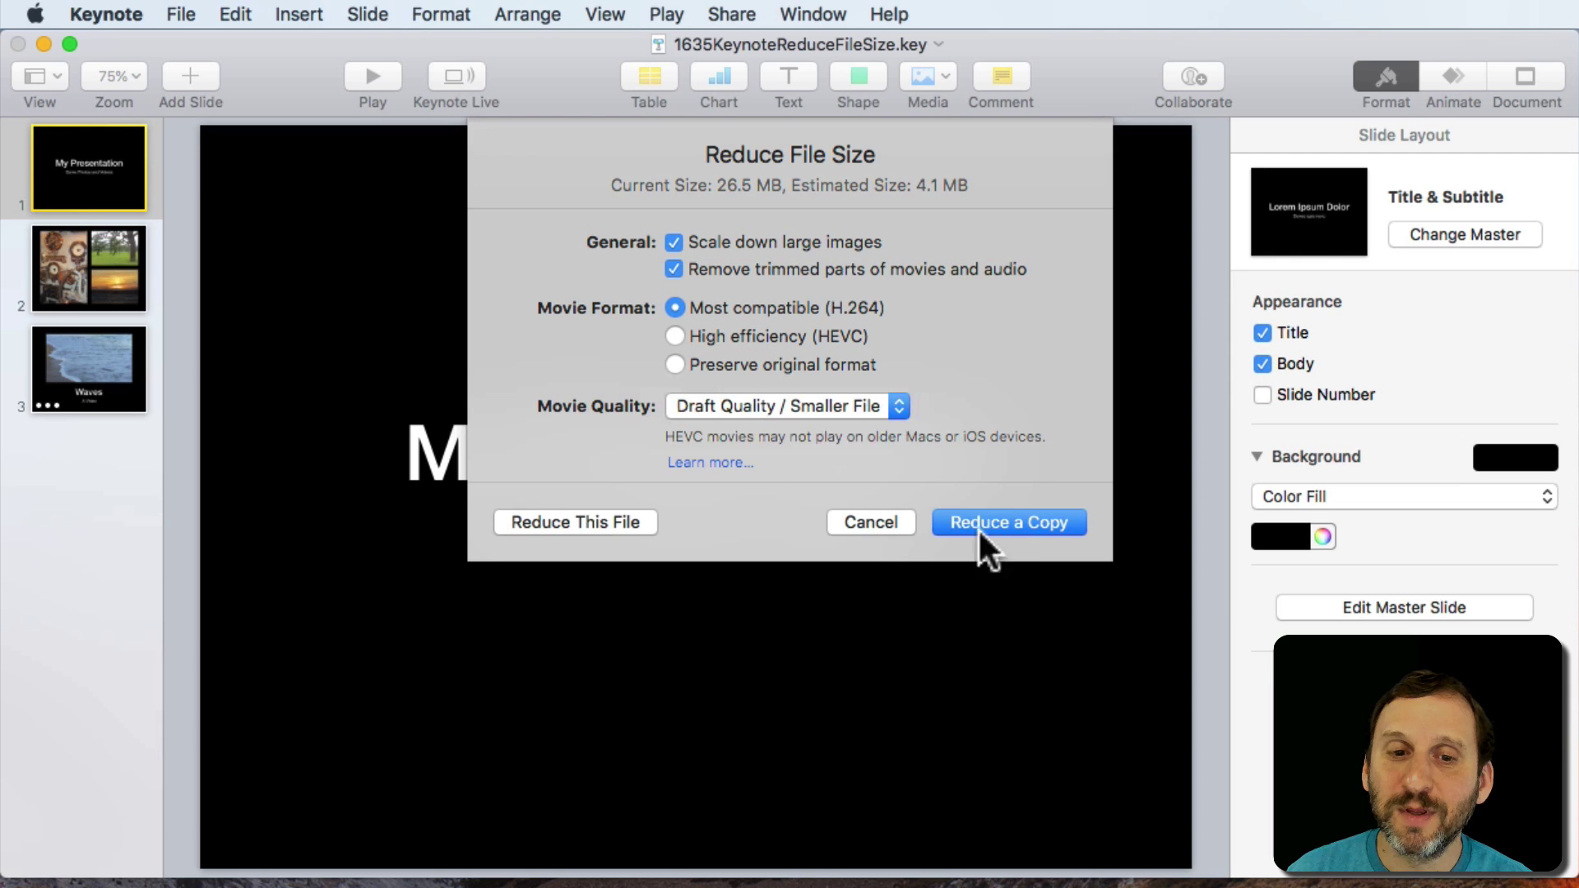
left_click(849, 403)
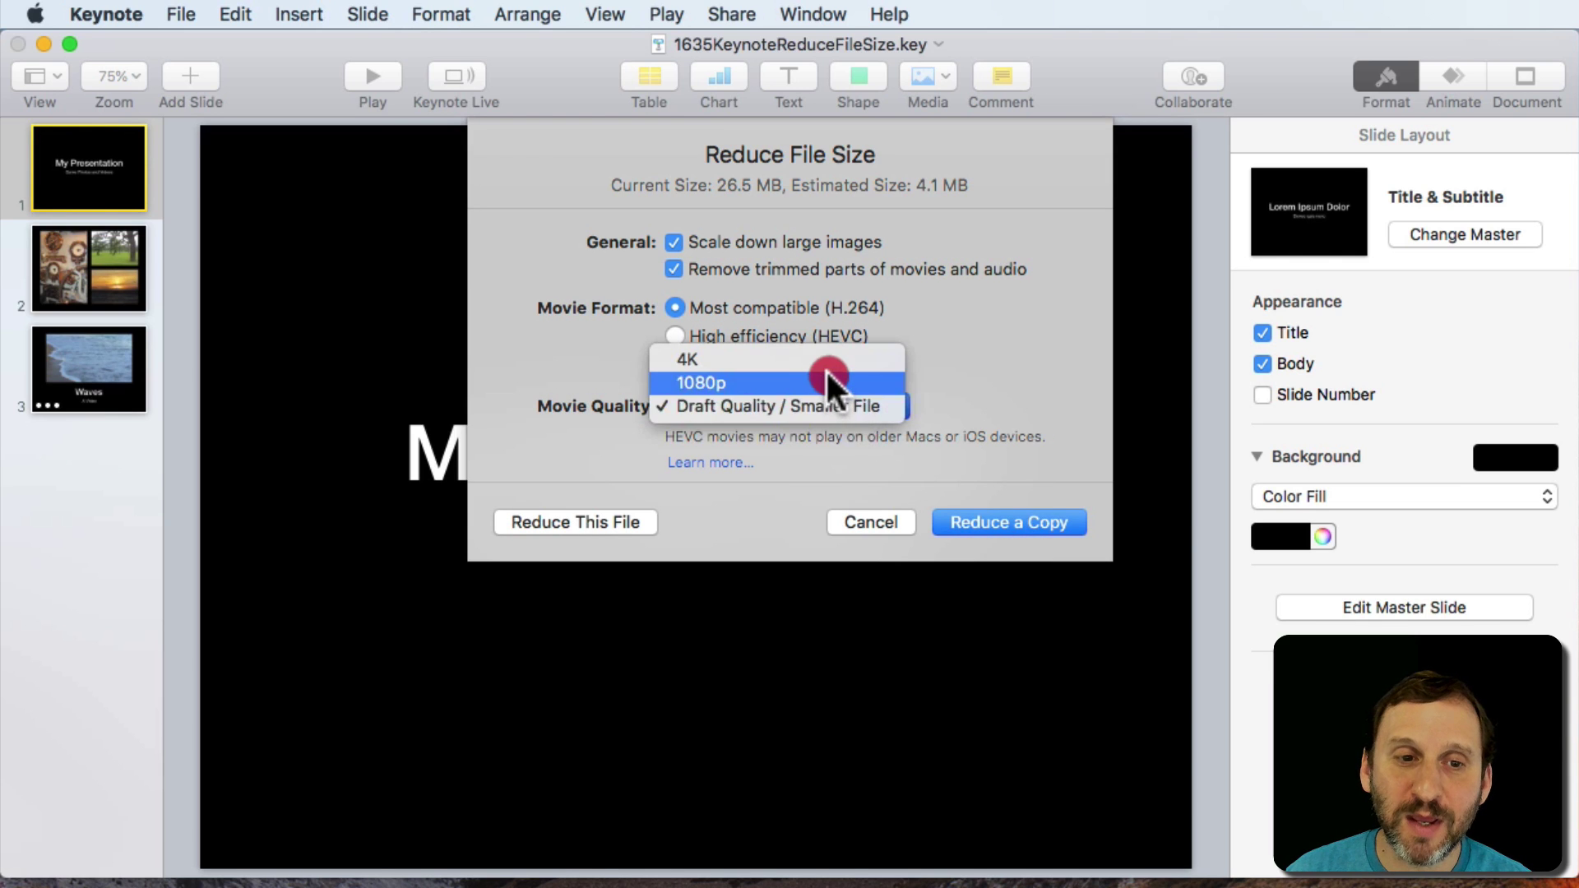
left_click(827, 382)
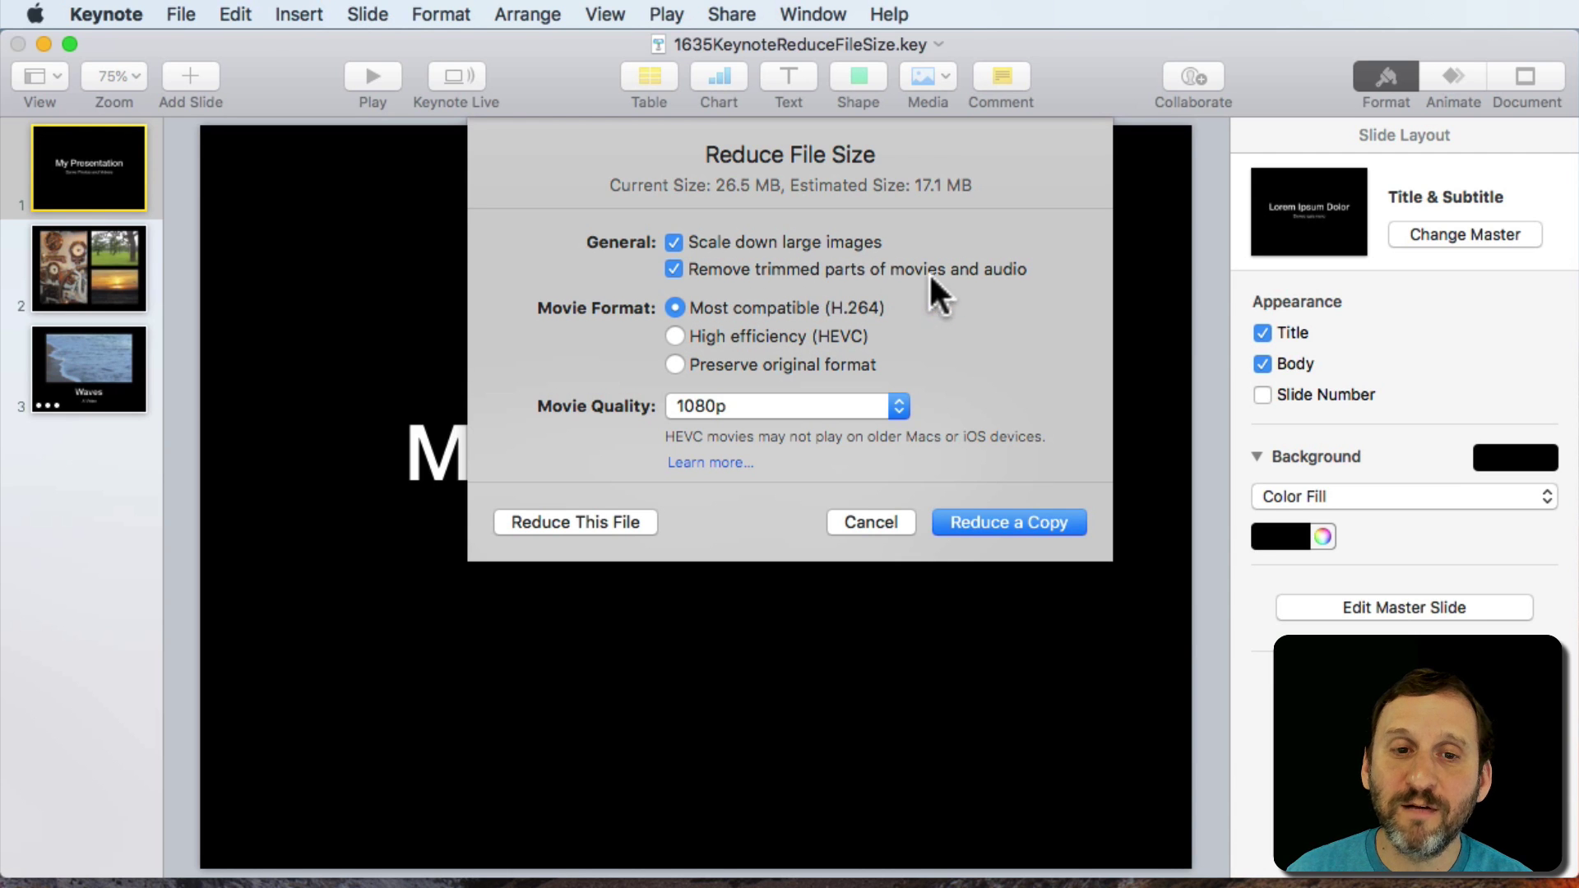
Step: Cancel the Reduce File Size dialog and select the Beach.mov movie on the Waves slide
left_click(868, 521)
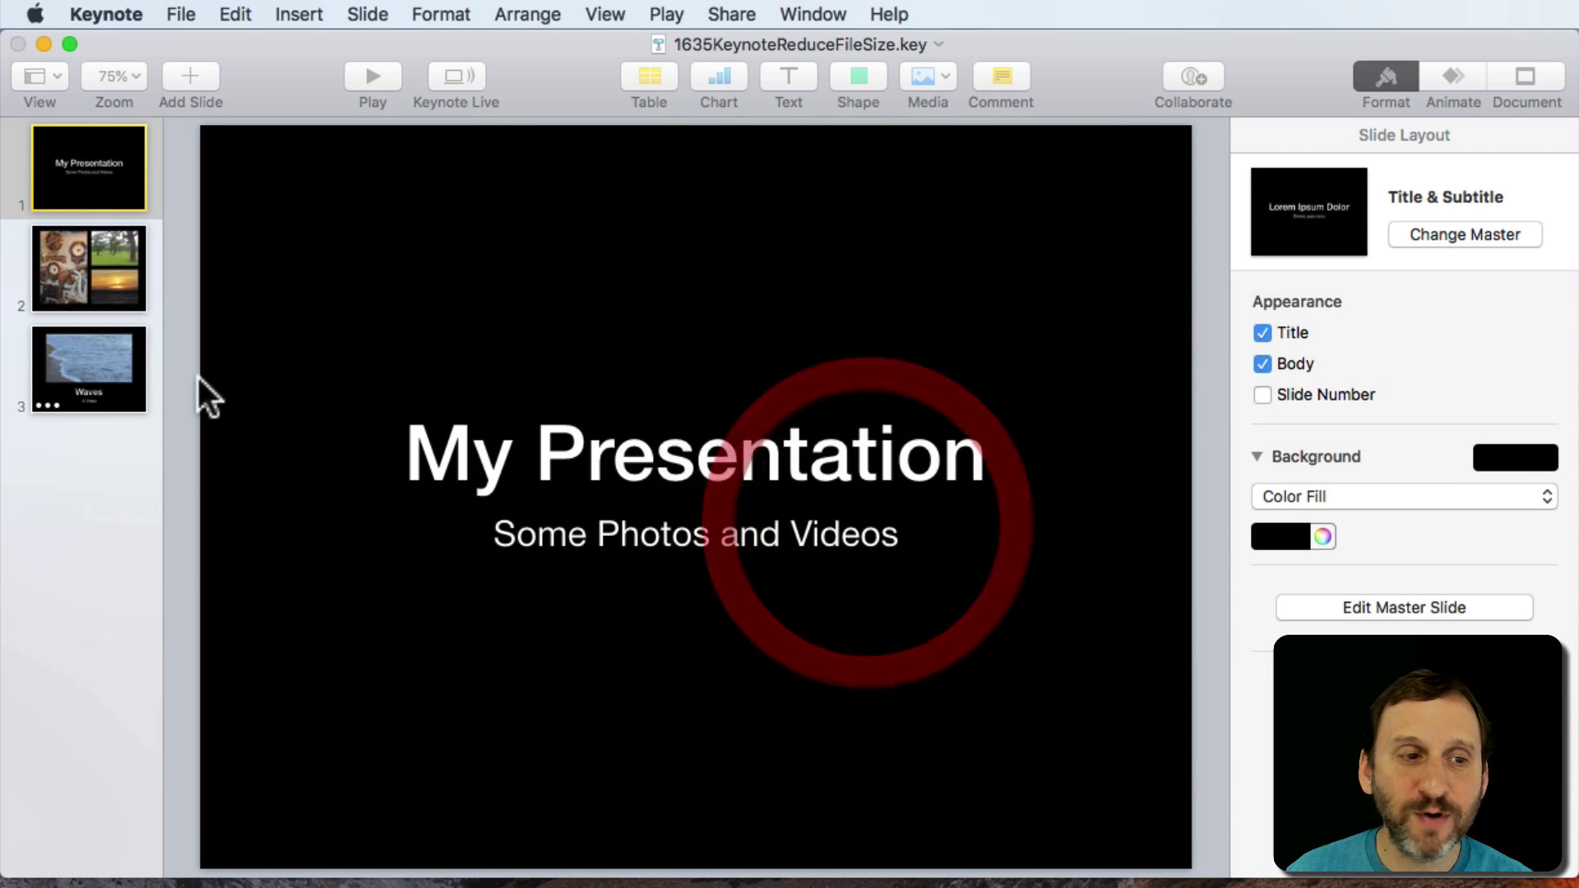
left_click(92, 351)
left_click(612, 424)
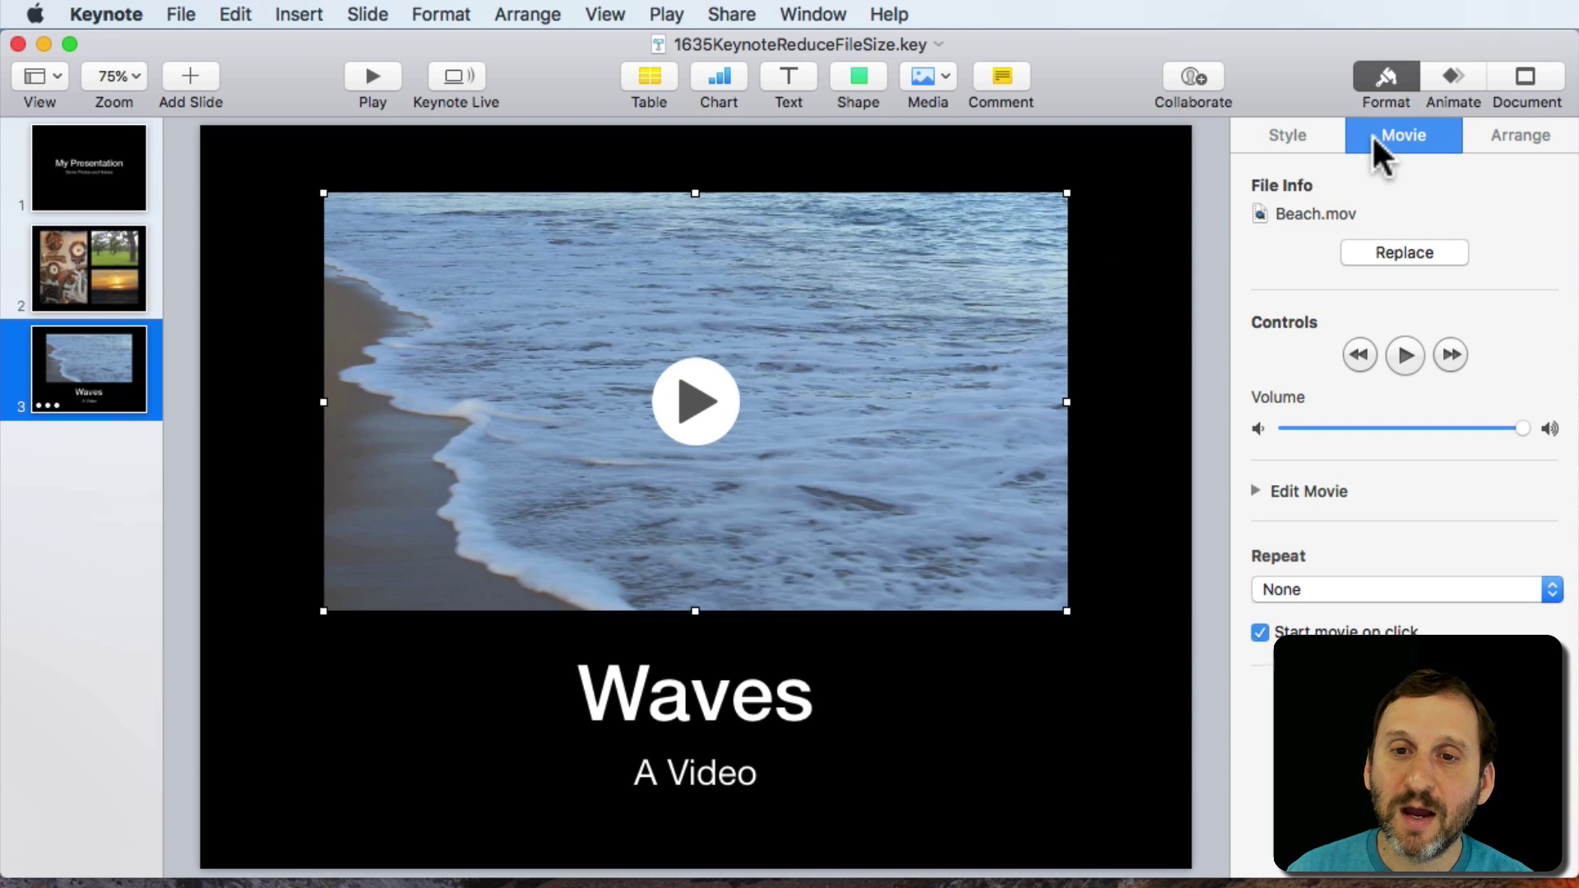
Step: Trim Beach.mov to play from 00:00:02.377 to 00:00:07.632
left_click(1253, 490)
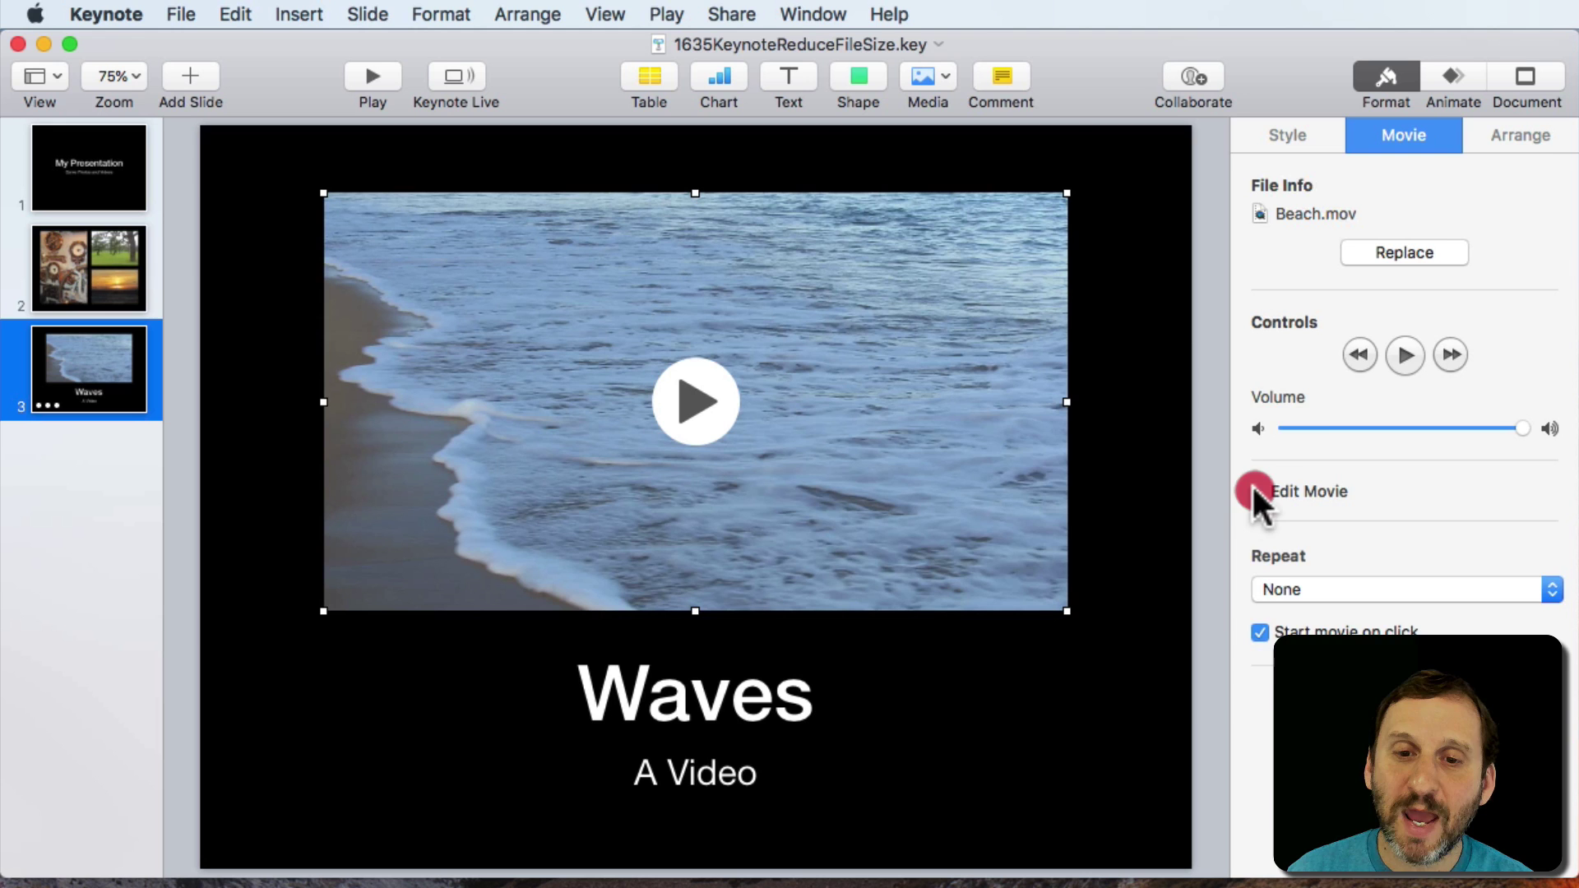
left_click(1266, 565)
left_click_drag(1267, 566, 1320, 563)
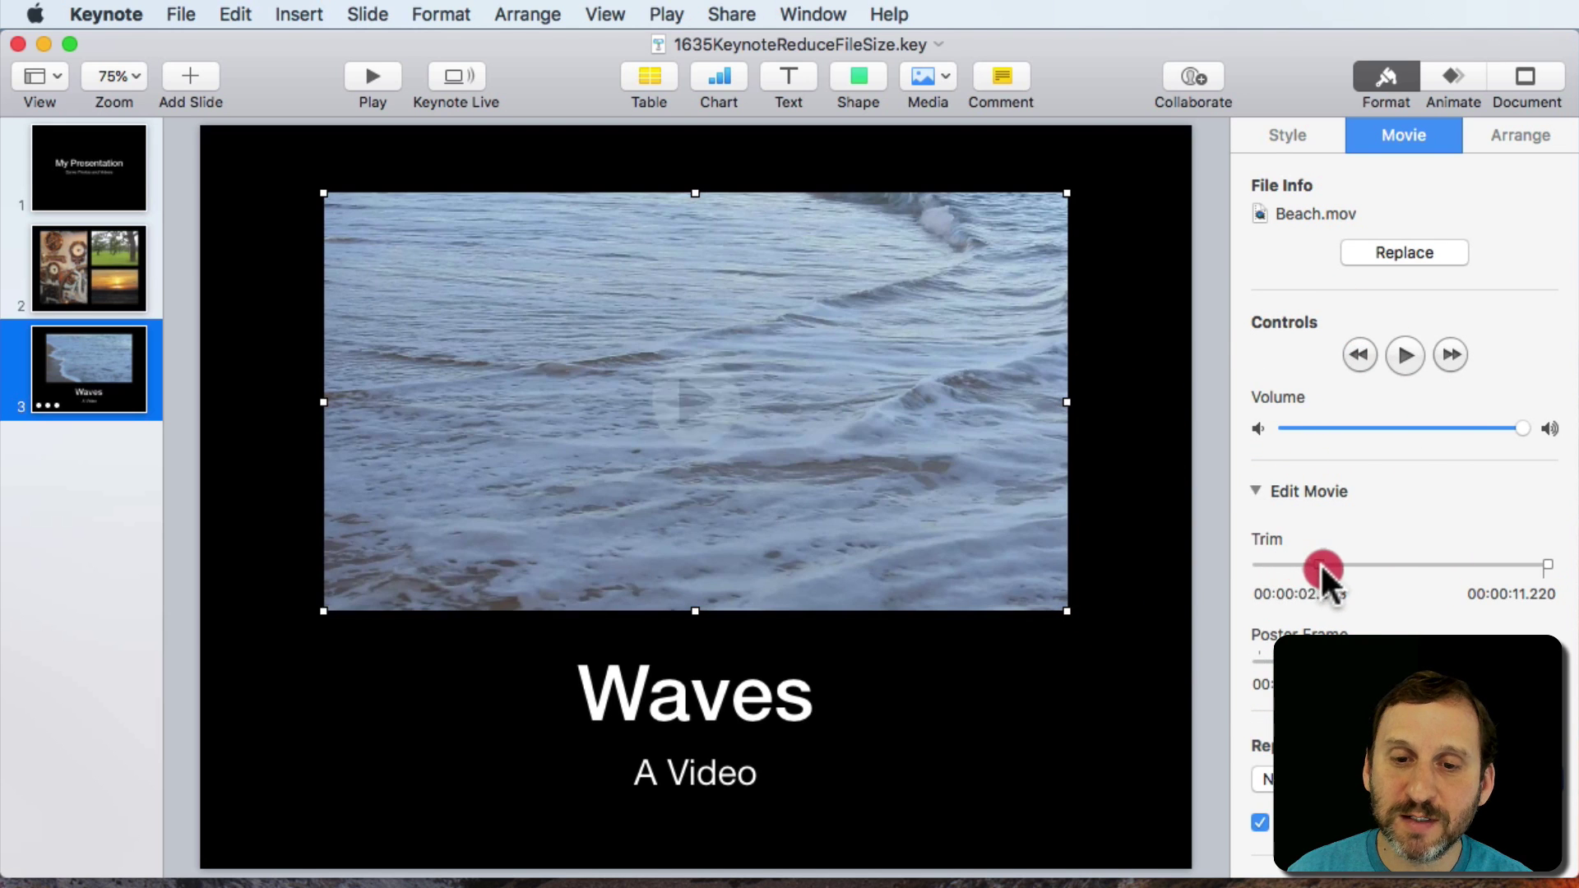
left_click_drag(1545, 566, 1453, 567)
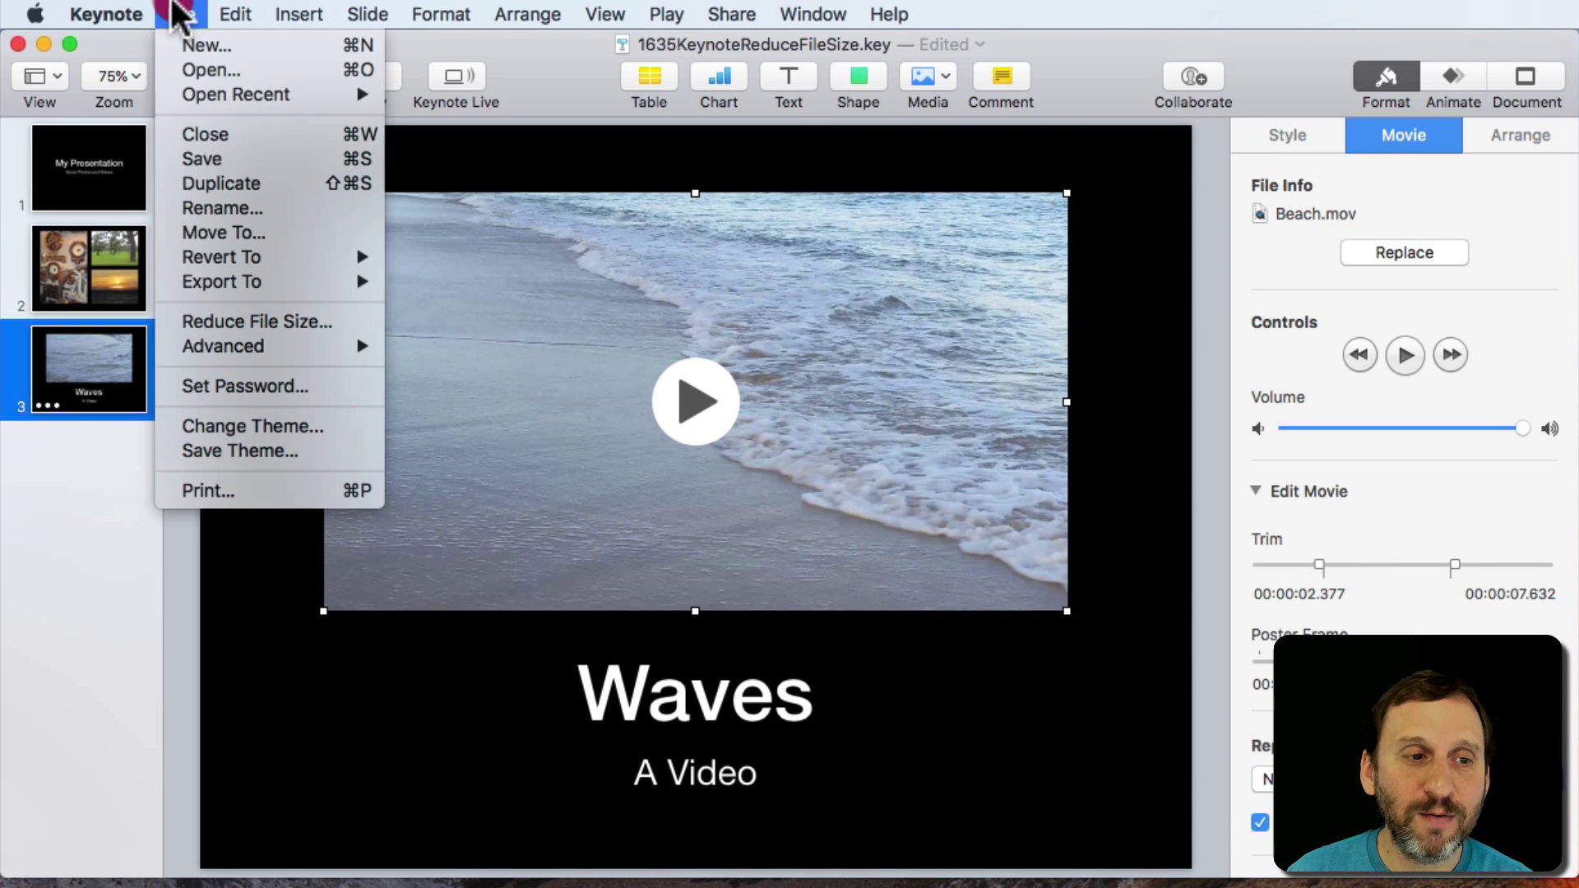
Step: Reopen Reduce File Size and toggle trimmed-part removal off and on, leaving it on at 10.6 MB
left_click(244, 322)
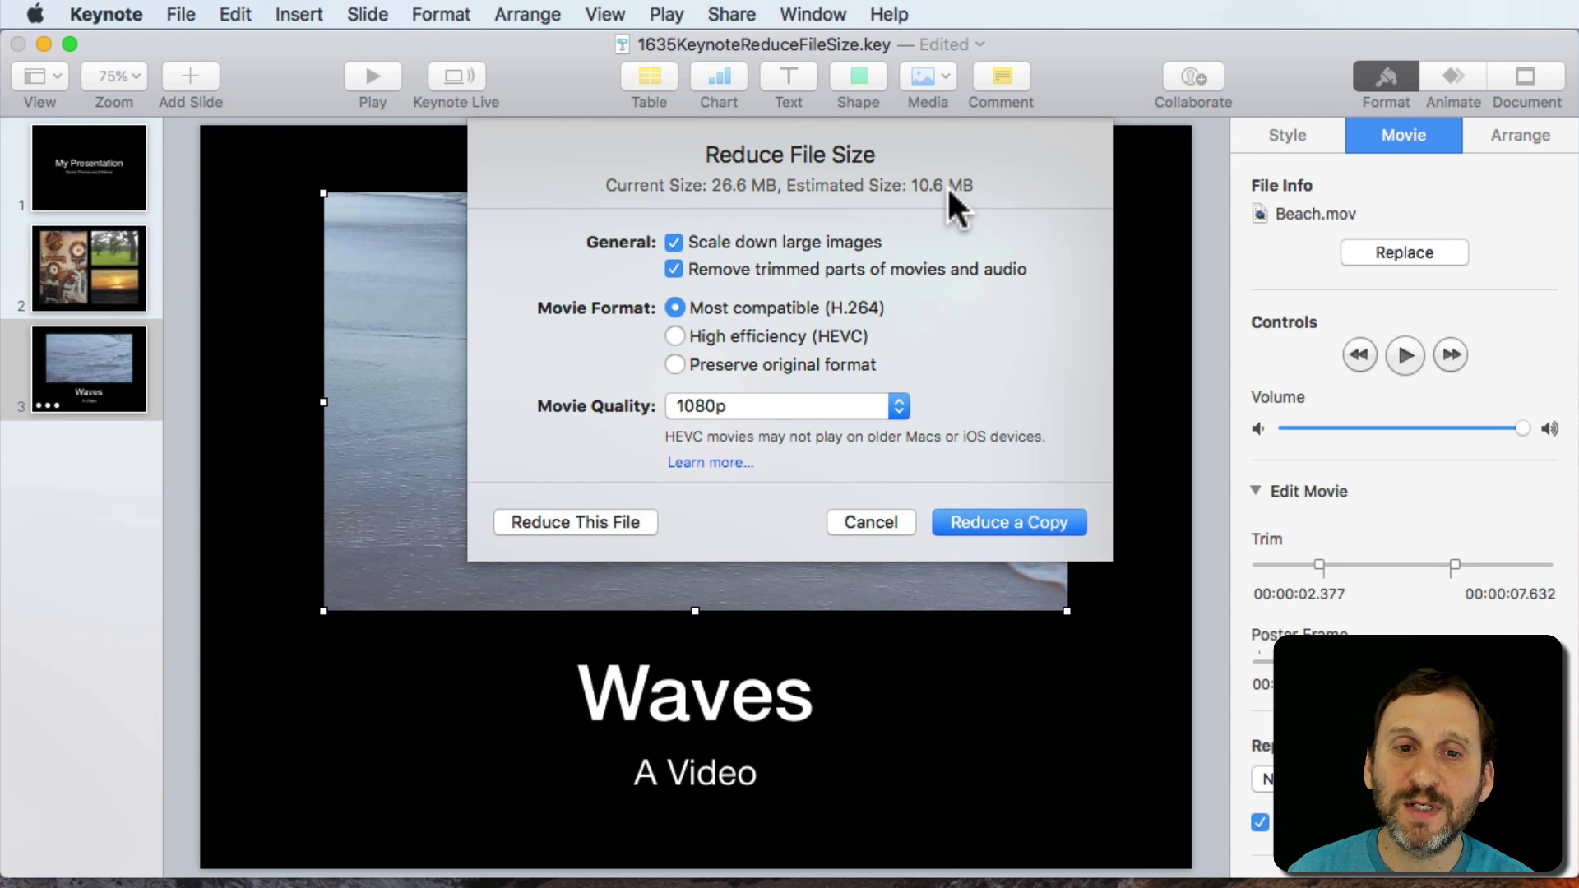
left_click(707, 266)
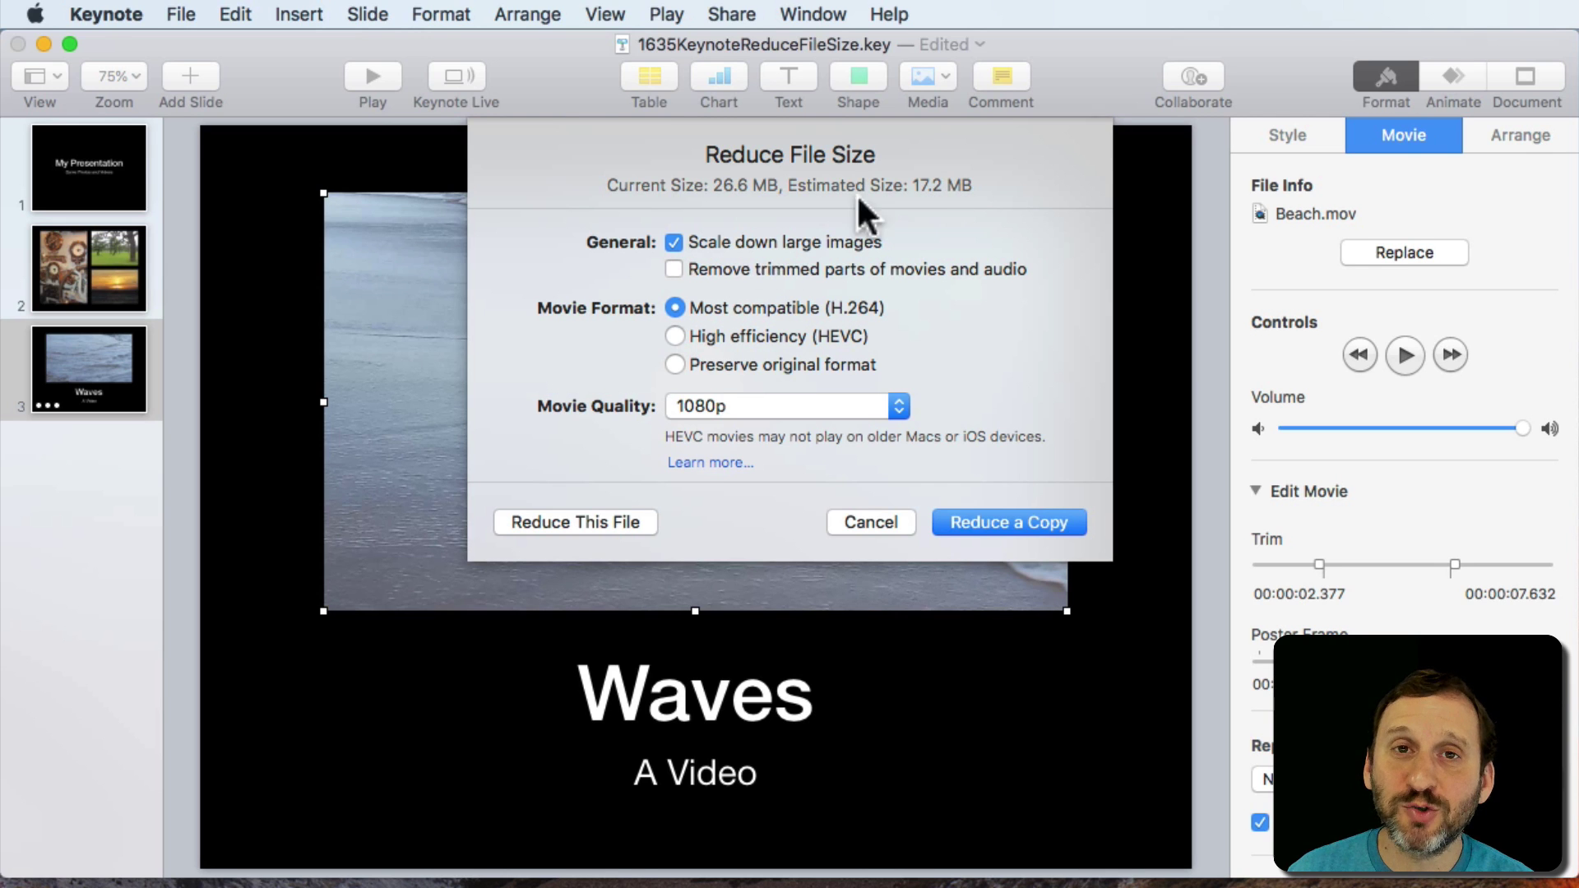
left_click(713, 262)
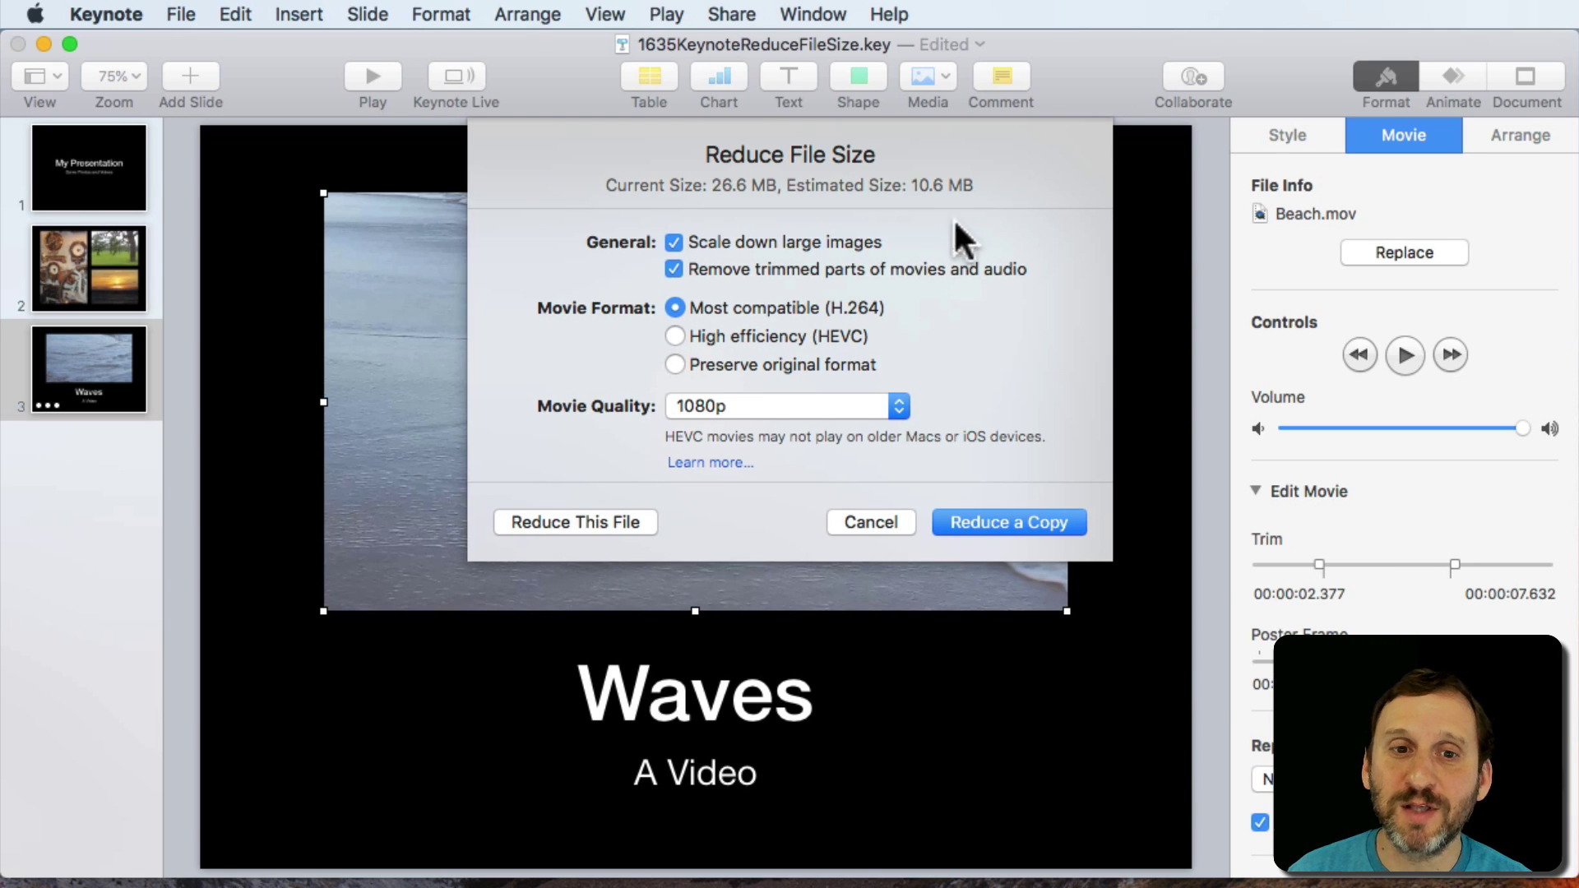
left_click(815, 269)
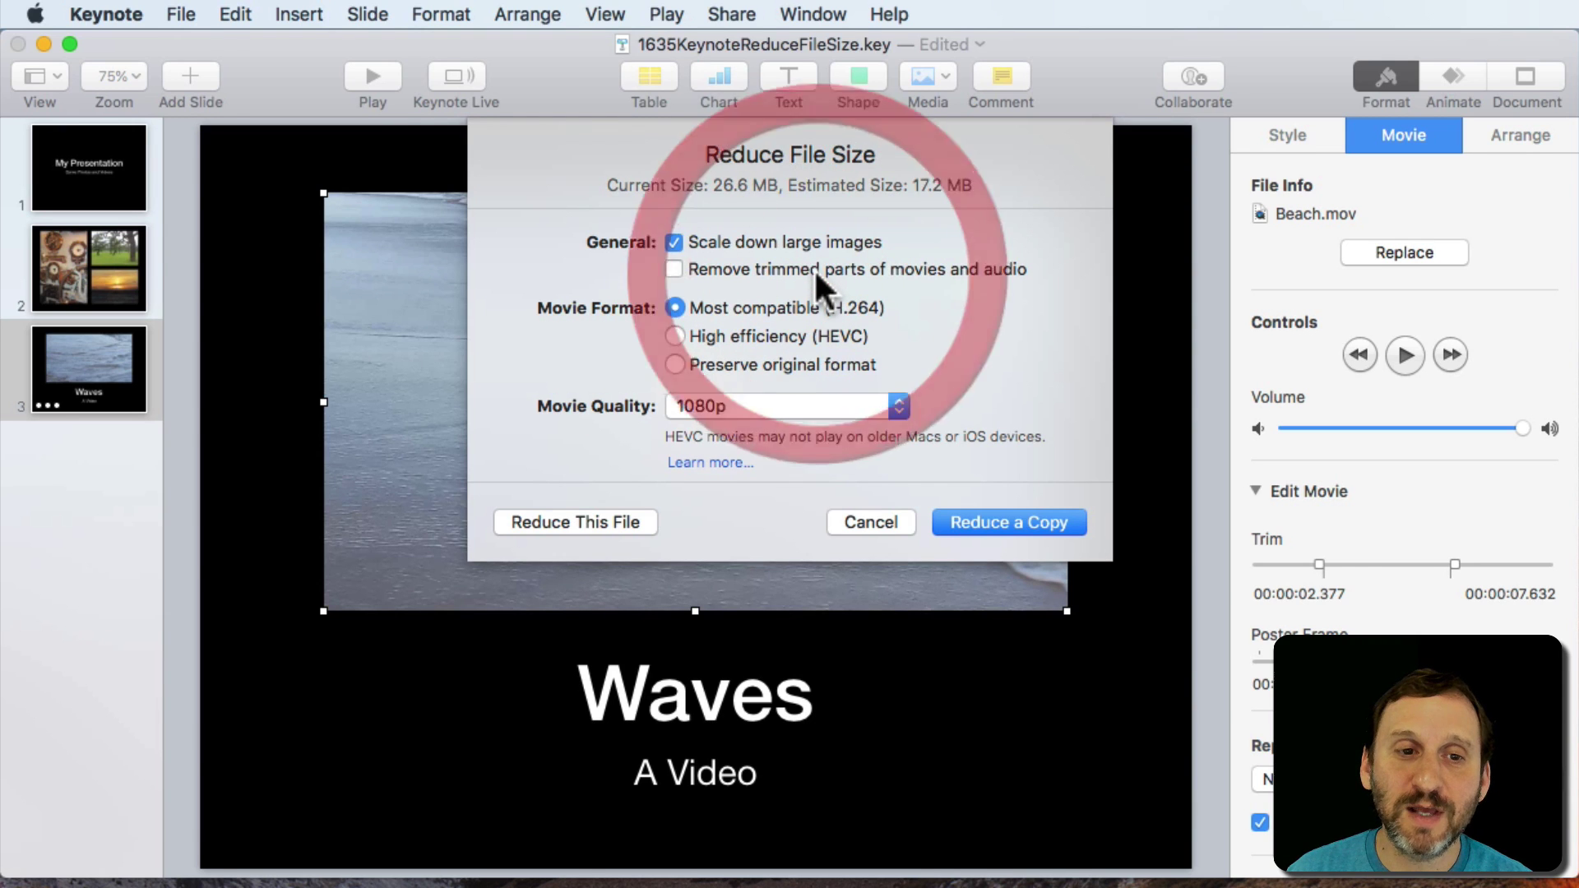
left_click(814, 268)
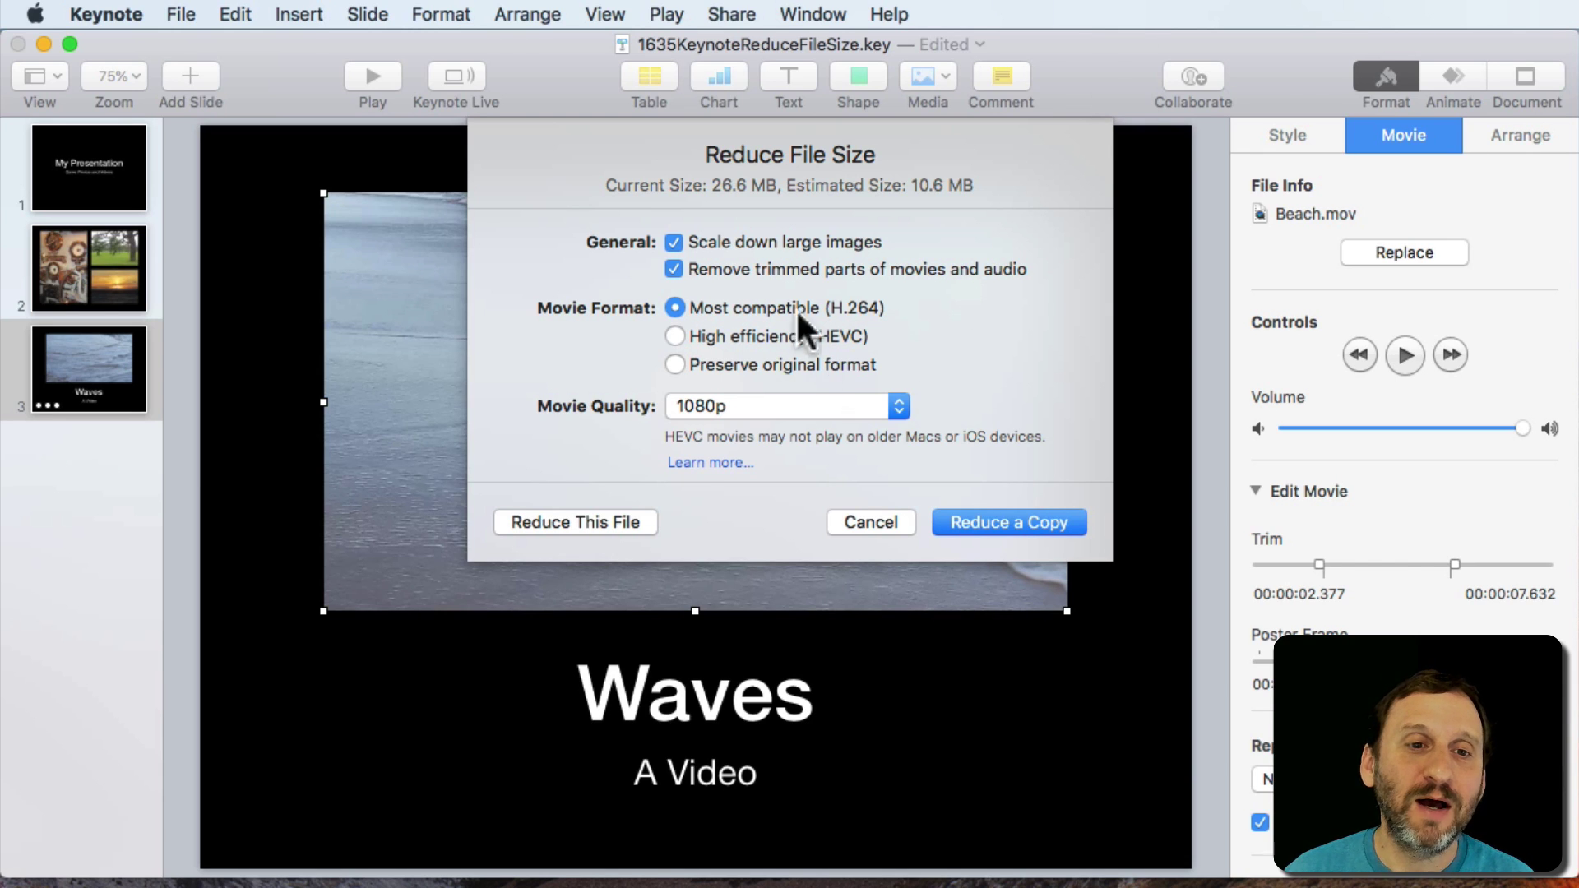
mouse_move(781, 240)
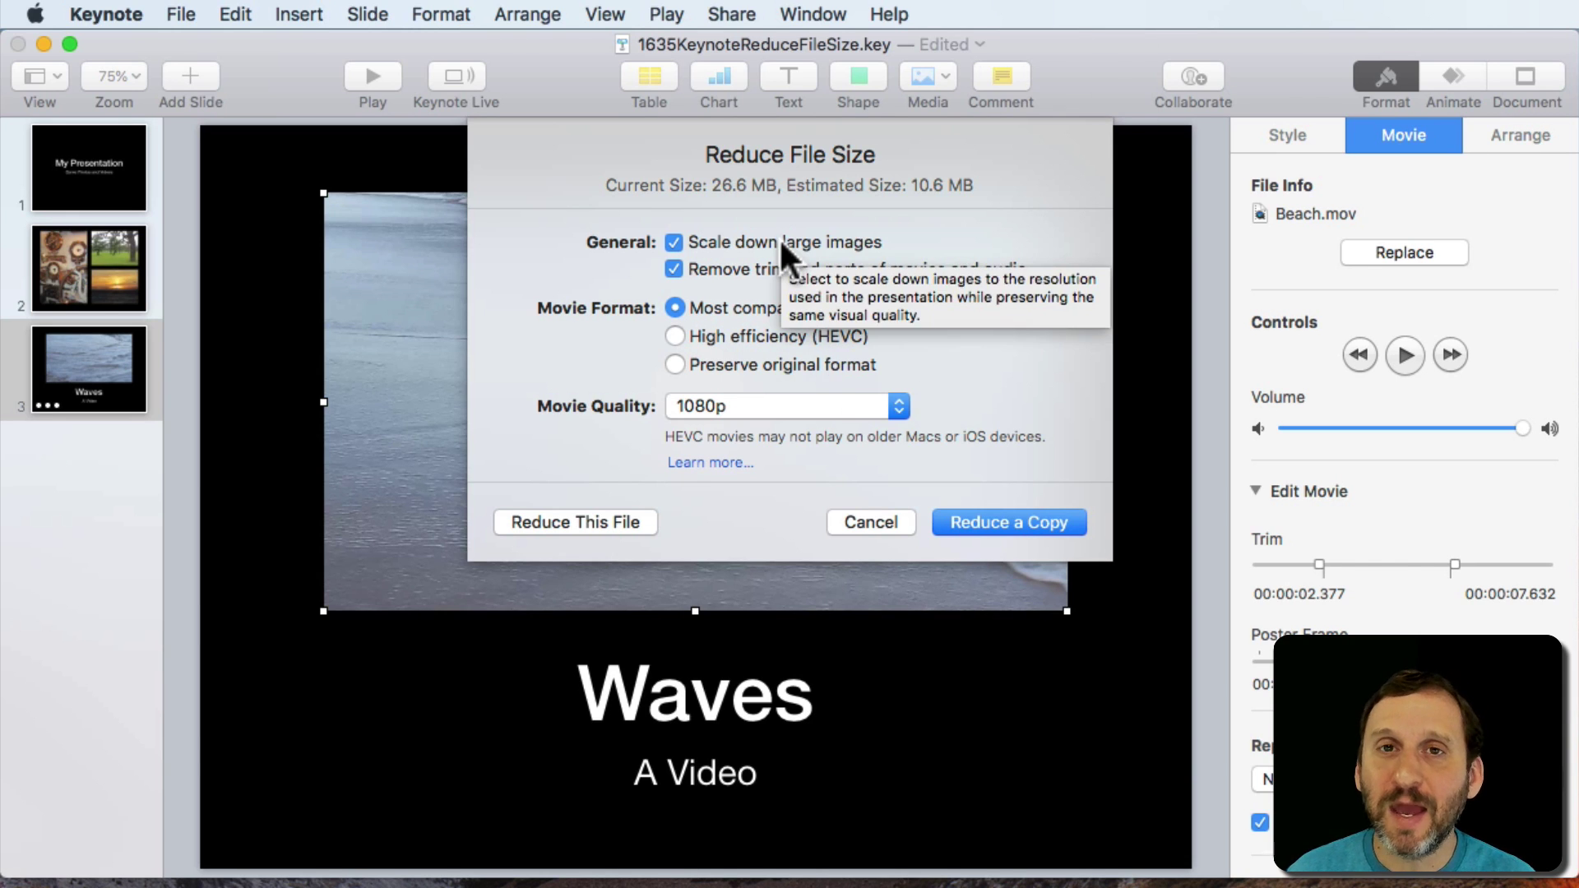